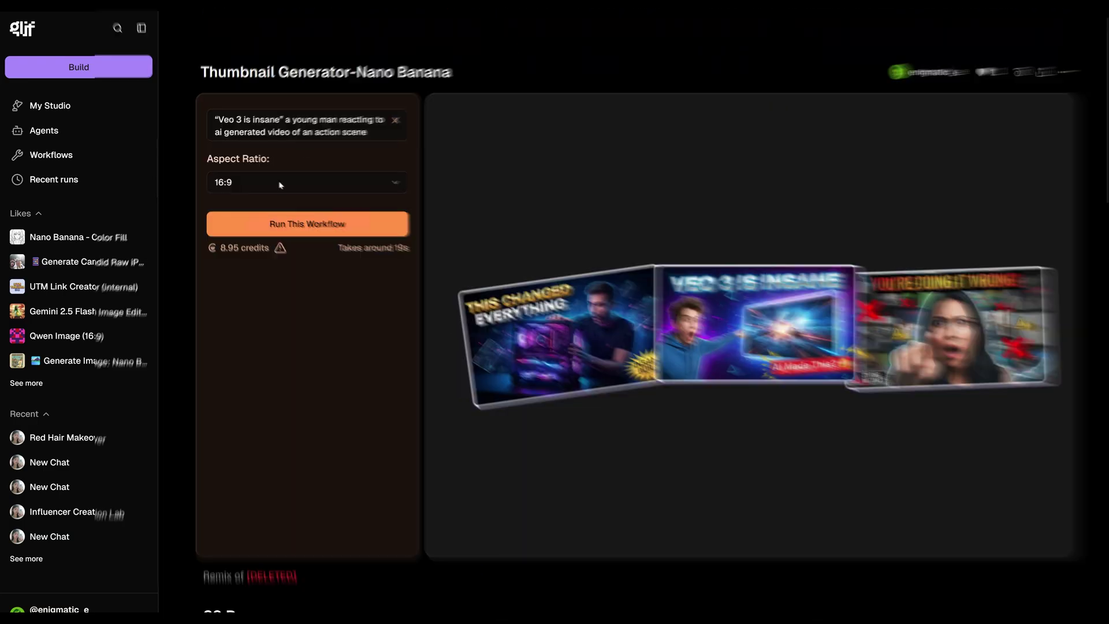
Generate a 16:9 thumbnail from the prompt 'a young man holding secrets files'
{"action": "left_click", "coordinate": [280, 179]}
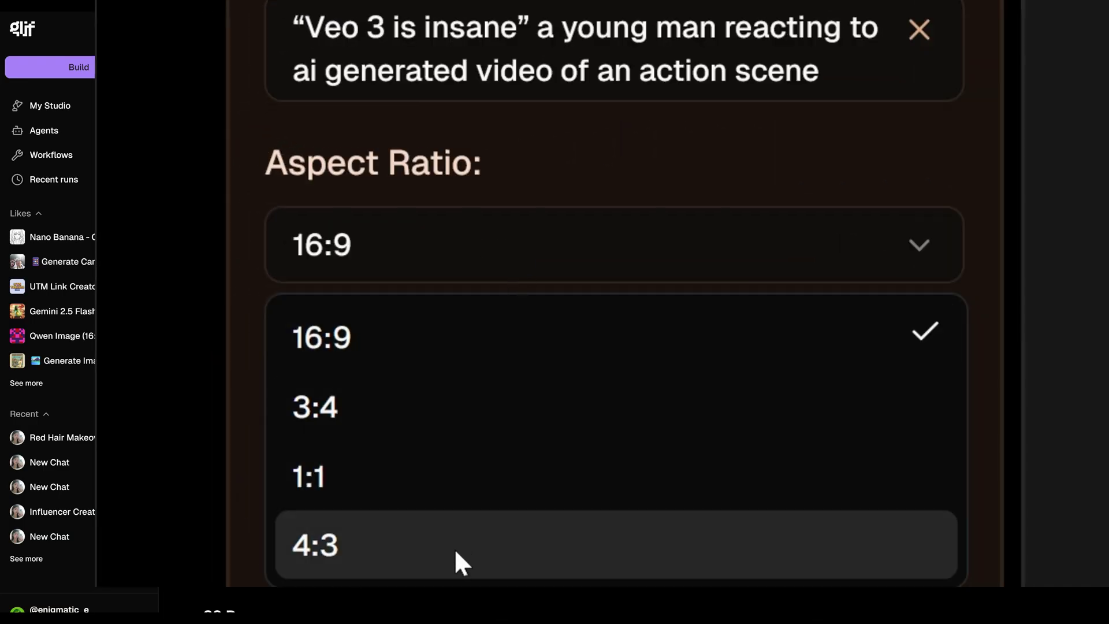
{"action": "left_click", "coordinate": [501, 338]}
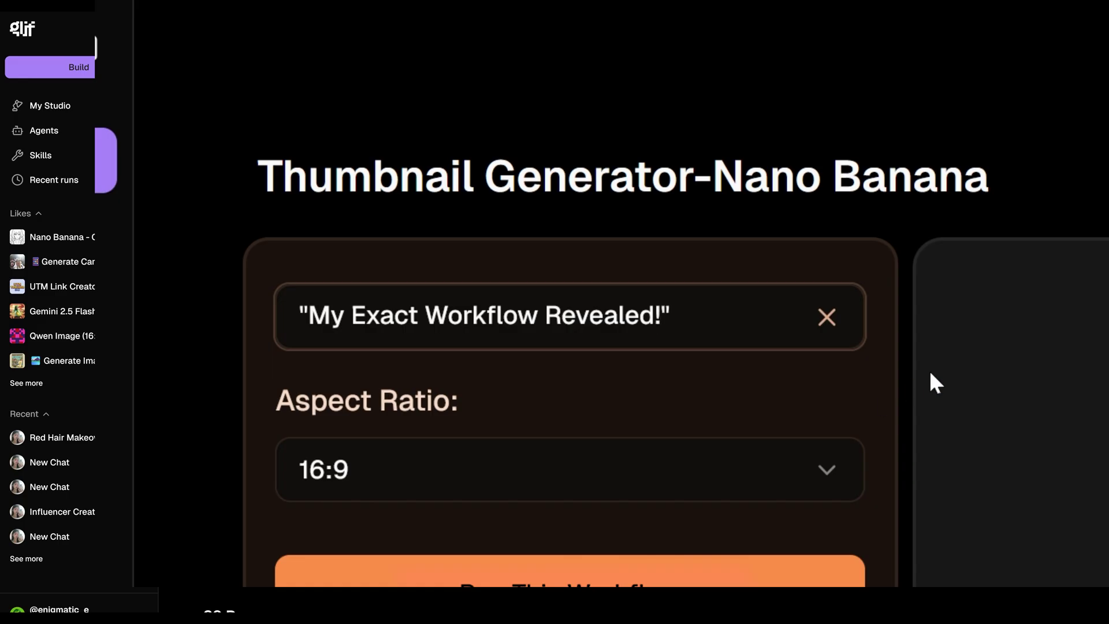
{"action": "type", "text": "a young "}
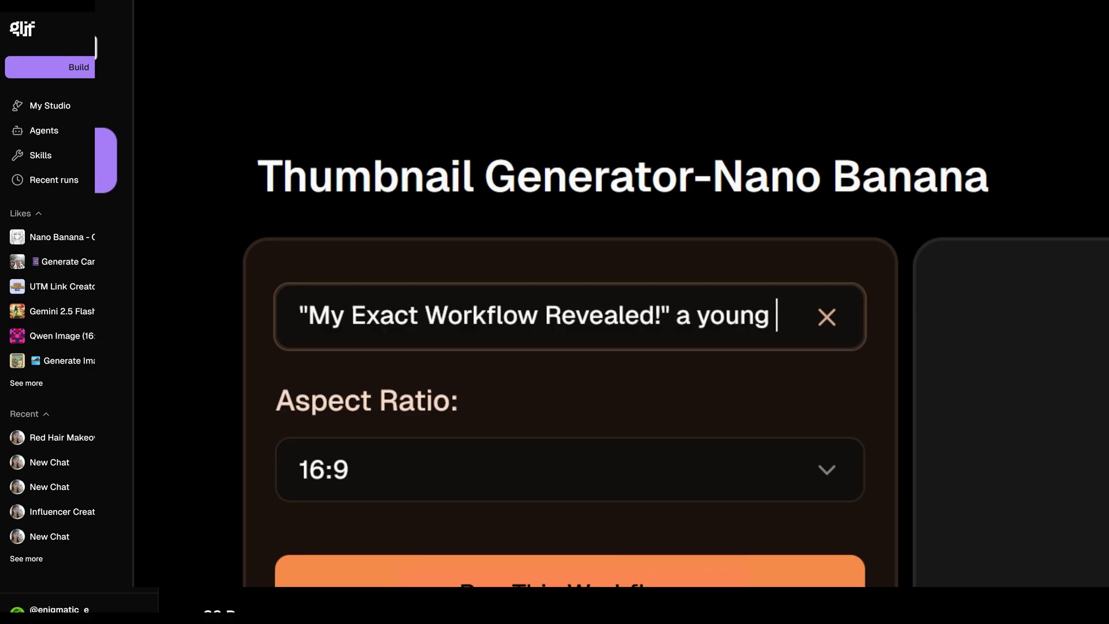
{"action": "type", "text": "man holding secrets"}
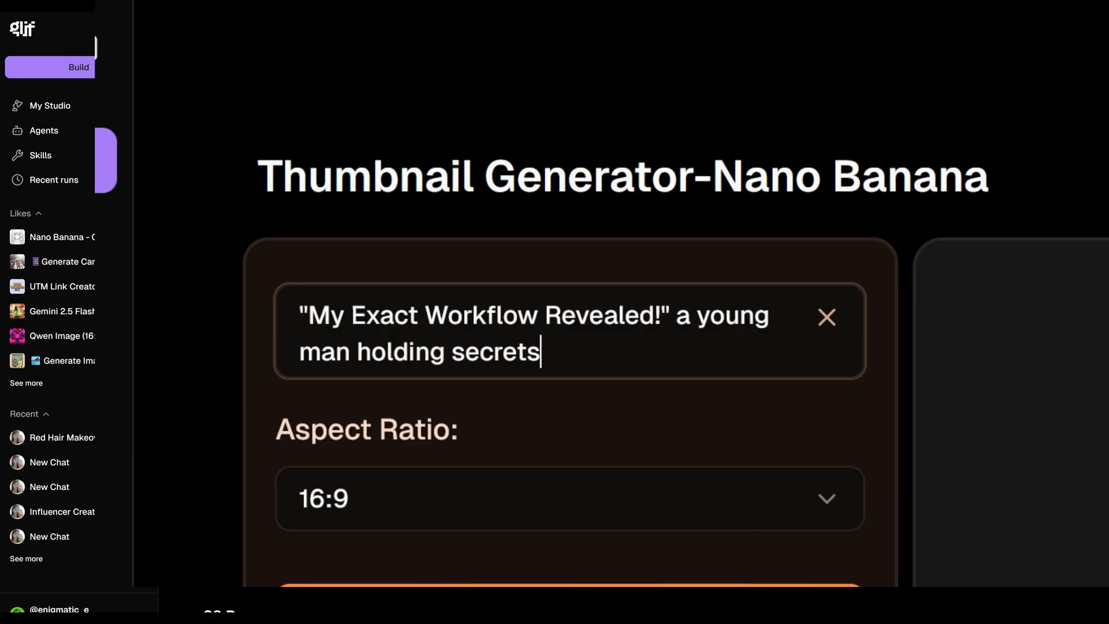
{"action": "type", "text": " files"}
{"action": "left_click", "coordinate": [348, 229]}
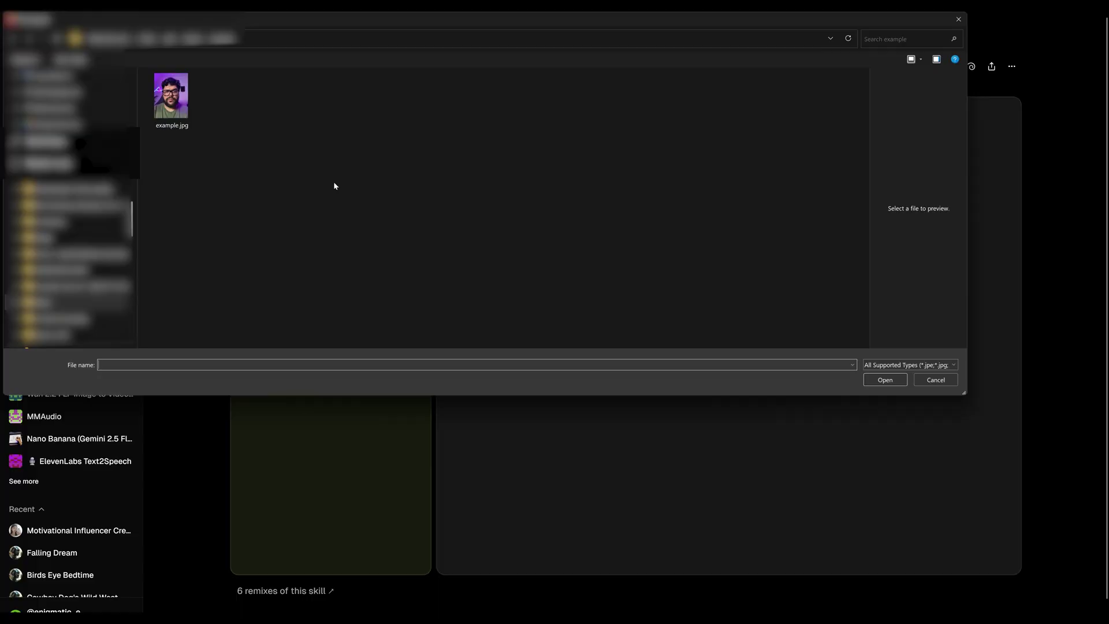
Edit example.jpg to give the man long blond hair, then bring up save options for the result
{"action": "double_click", "coordinate": [175, 107]}
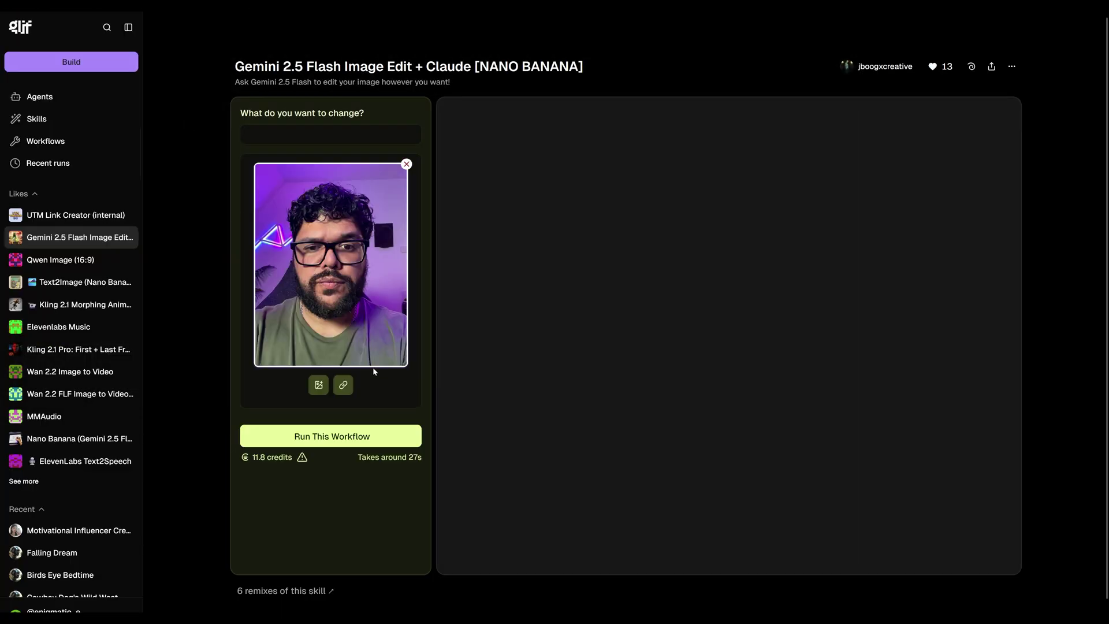
{"action": "left_click", "coordinate": [330, 134]}
{"action": "type", "text": "Give this man long blond hair"}
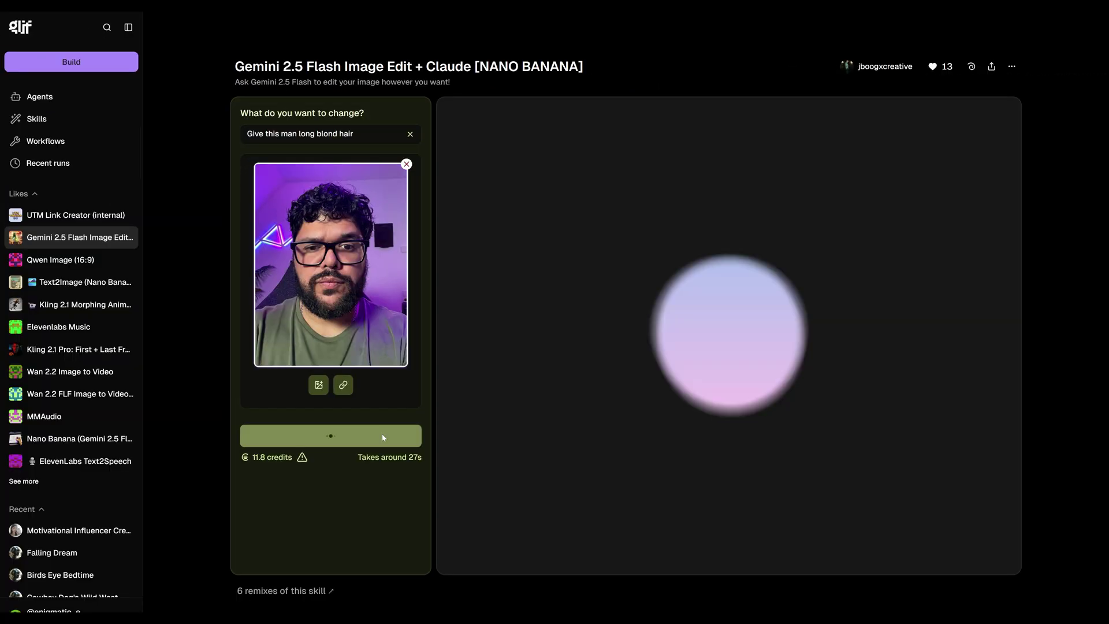
{"action": "left_click", "coordinate": [382, 433]}
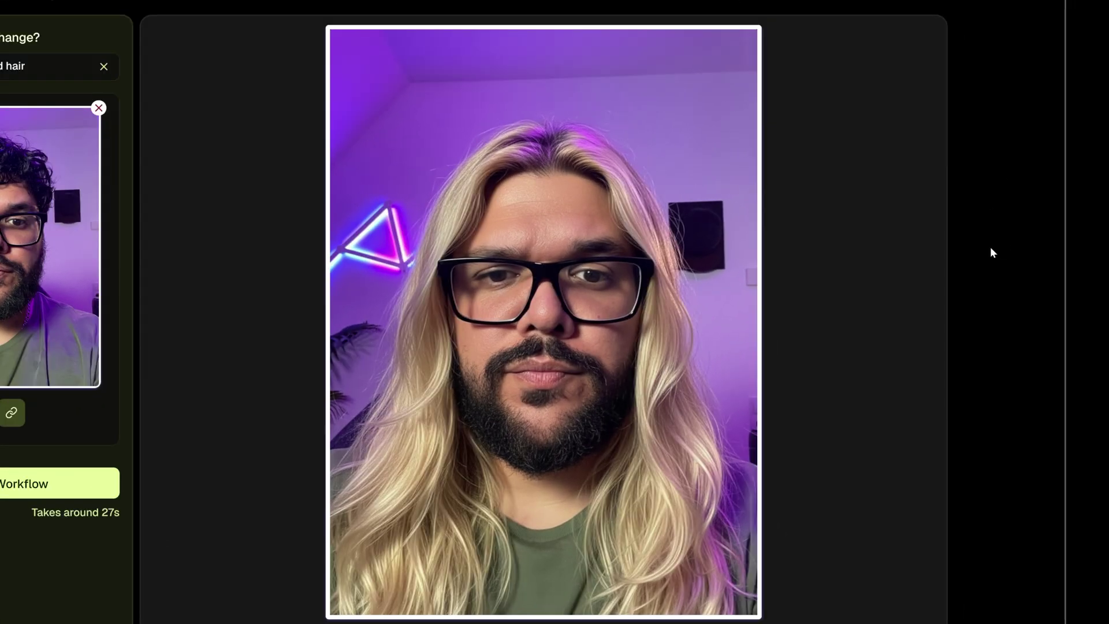
{"action": "right_click", "coordinate": [510, 236]}
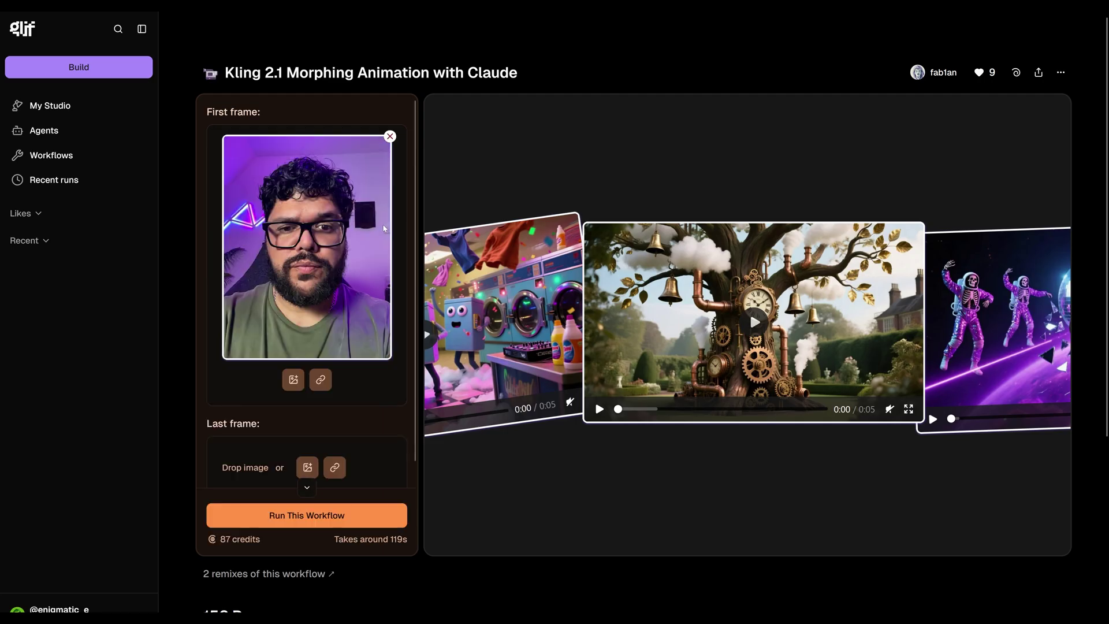
Start the Kling morphing animation from the original and blond-hair frames
{"action": "scroll", "coordinate": [364, 302], "scroll_direction": "down", "scroll_amount": 1}
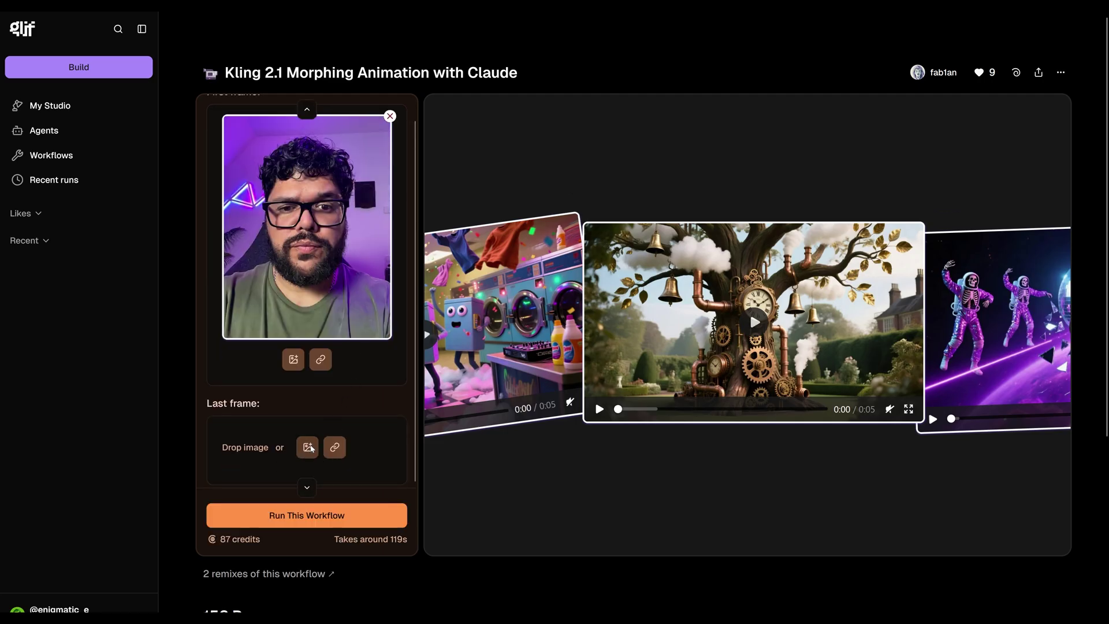
{"action": "scroll", "coordinate": [412, 377], "scroll_direction": "down", "scroll_amount": 4}
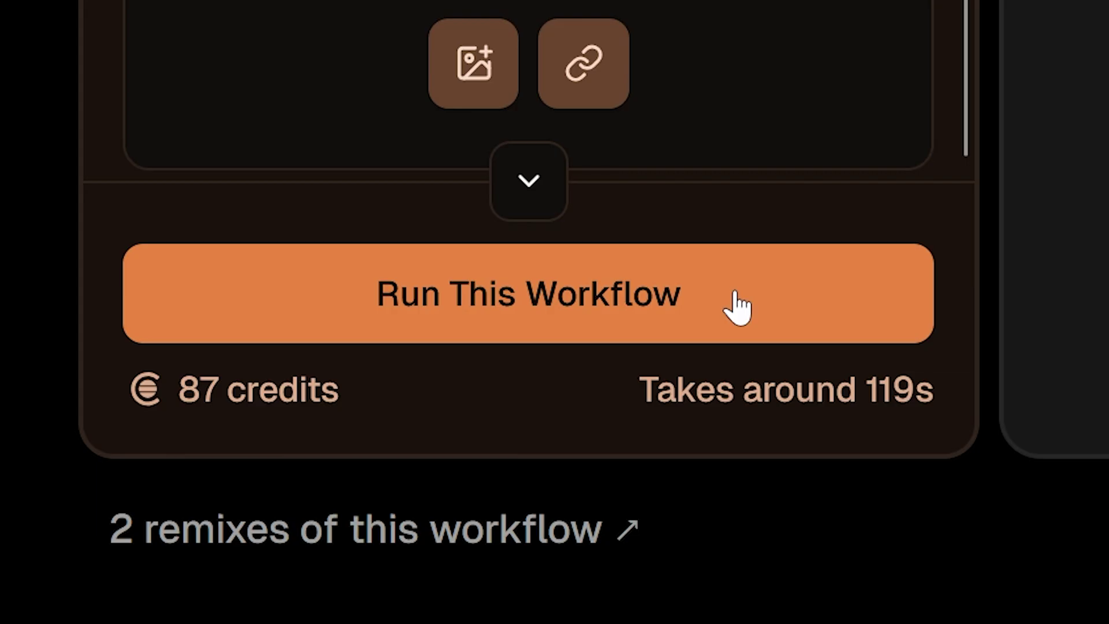
{"action": "left_click", "coordinate": [359, 516]}
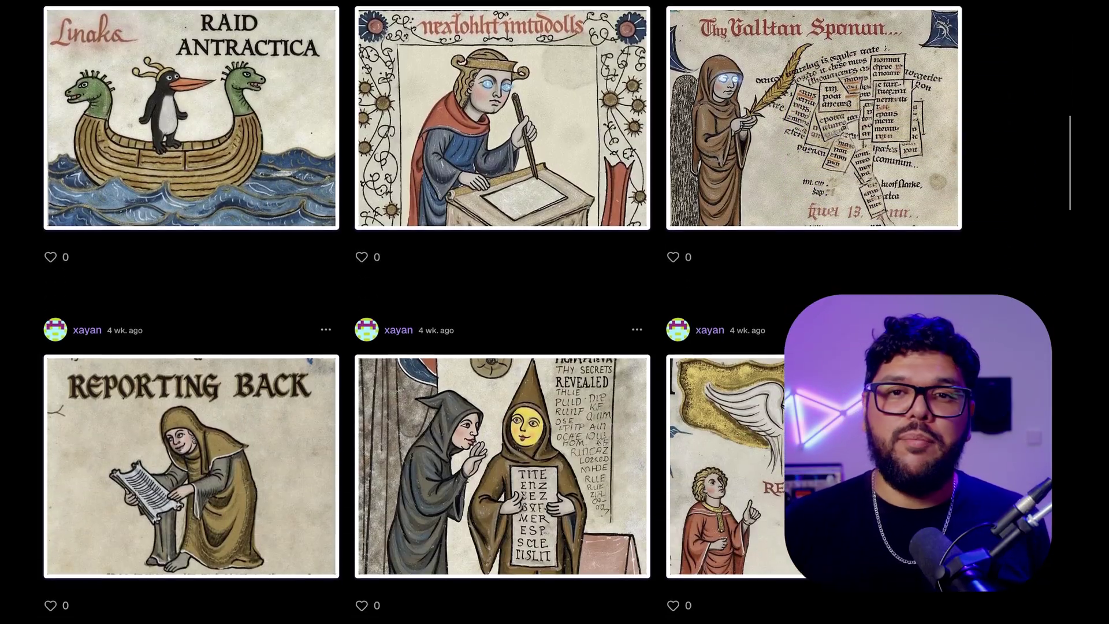
{"action": "scroll", "coordinate": [483, 312], "scroll_direction": "down", "scroll_amount": 5}
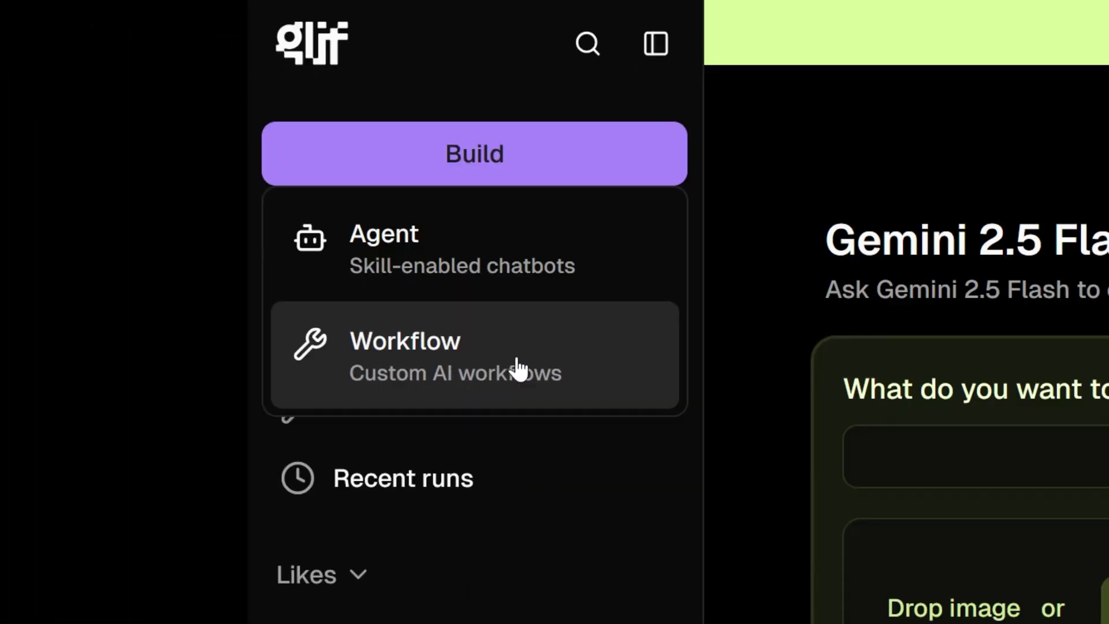
Start a new custom workflow and add a Text Input block to it
{"action": "left_click", "coordinate": [517, 365]}
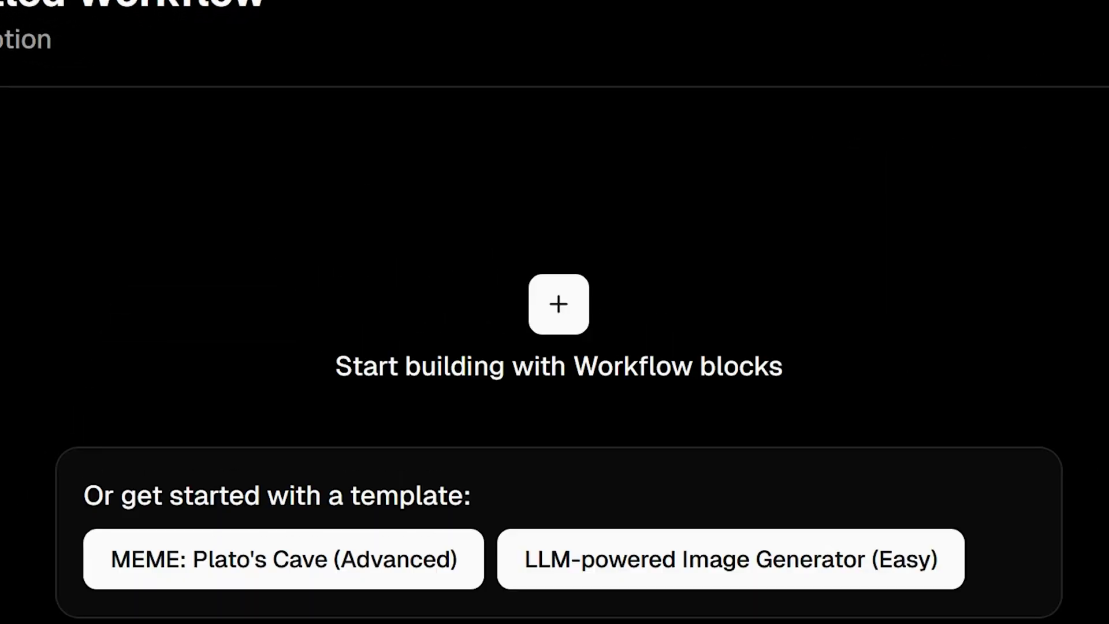
{"action": "left_click", "coordinate": [558, 304]}
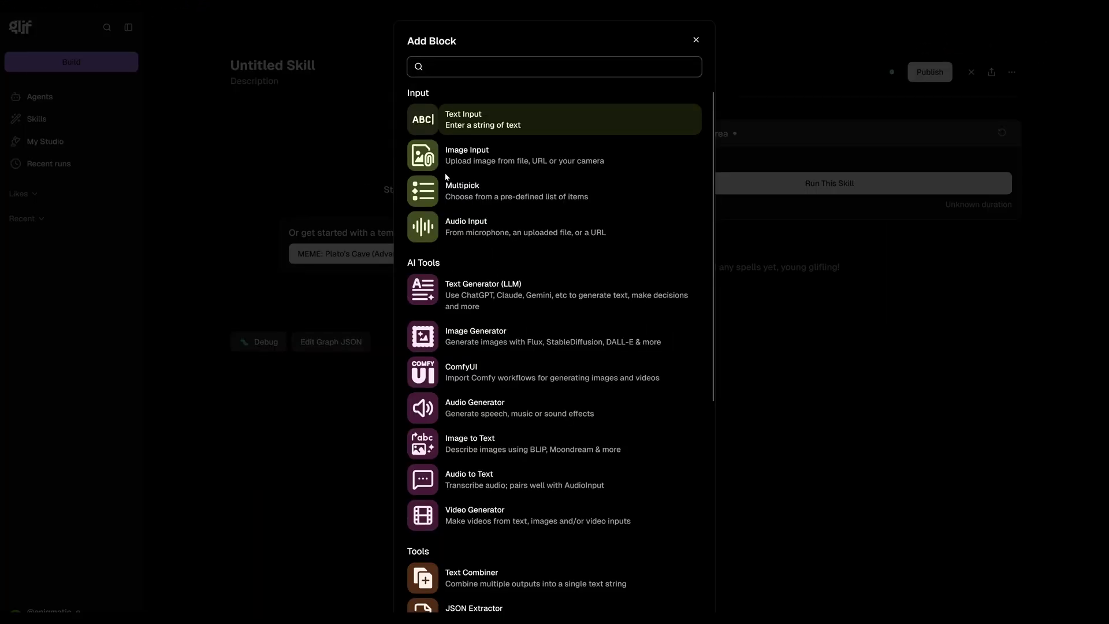
{"action": "scroll", "coordinate": [695, 229], "scroll_direction": "down", "scroll_amount": 4}
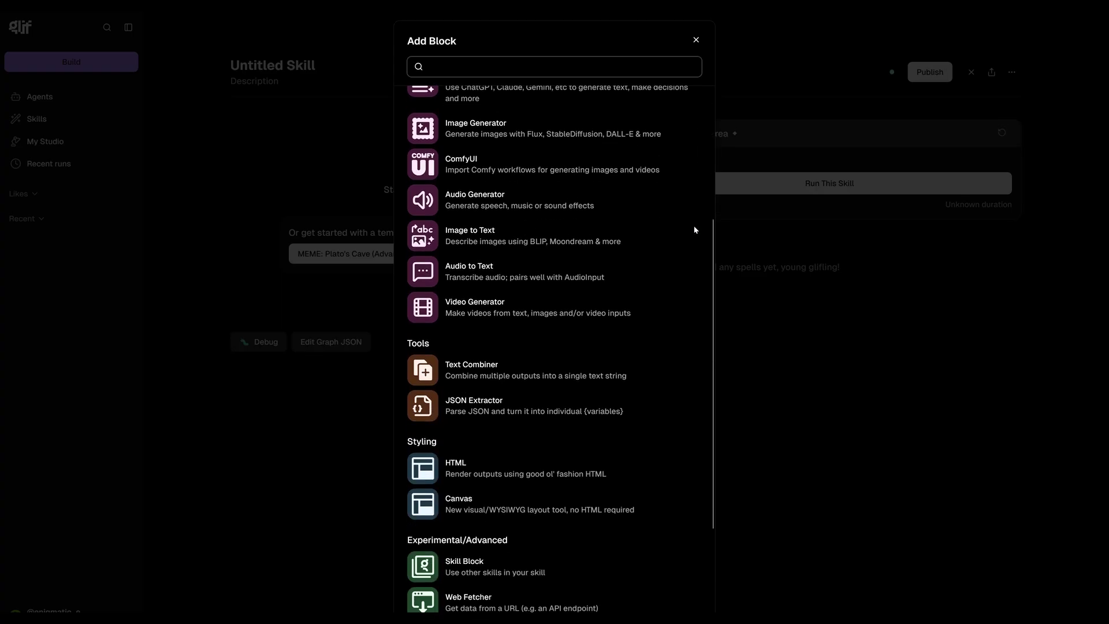
{"action": "scroll", "coordinate": [695, 229], "scroll_direction": "down", "scroll_amount": 3}
{"action": "scroll", "coordinate": [695, 229], "scroll_direction": "up", "scroll_amount": 6}
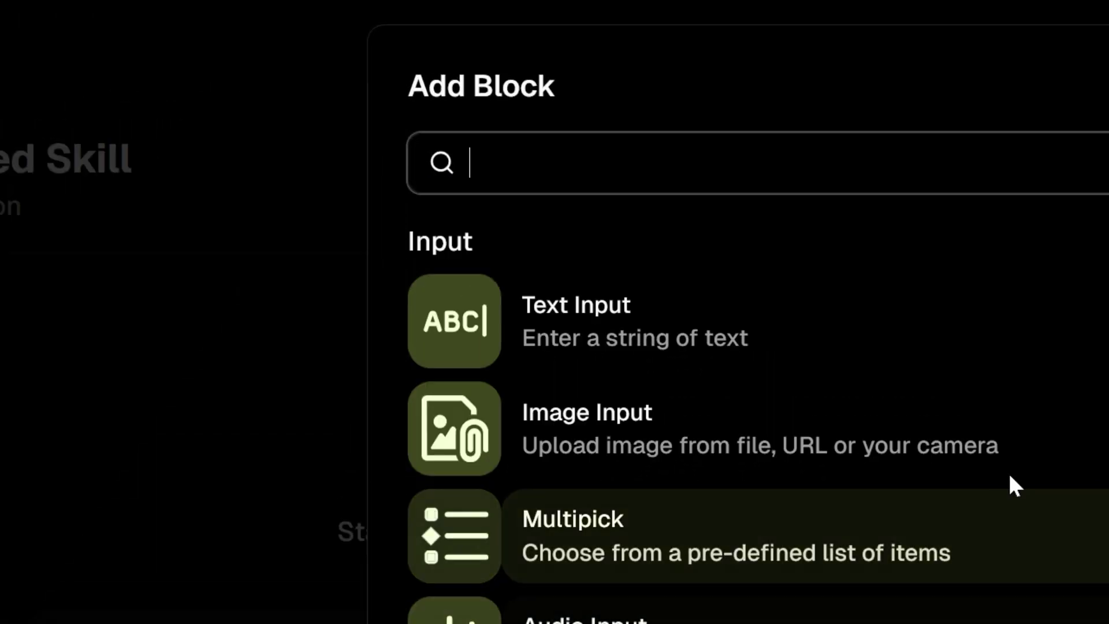
{"action": "left_click", "coordinate": [948, 350]}
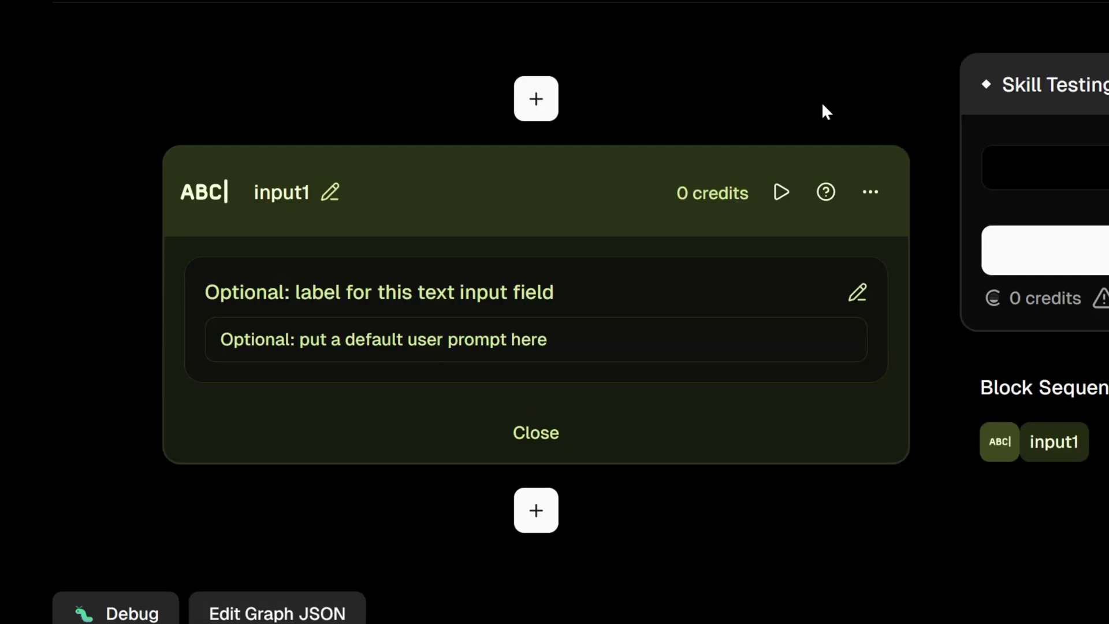
Rename the input1 block to 'Prompt'
{"action": "left_click", "coordinate": [292, 202]}
{"action": "type", "text": "Prompt"}
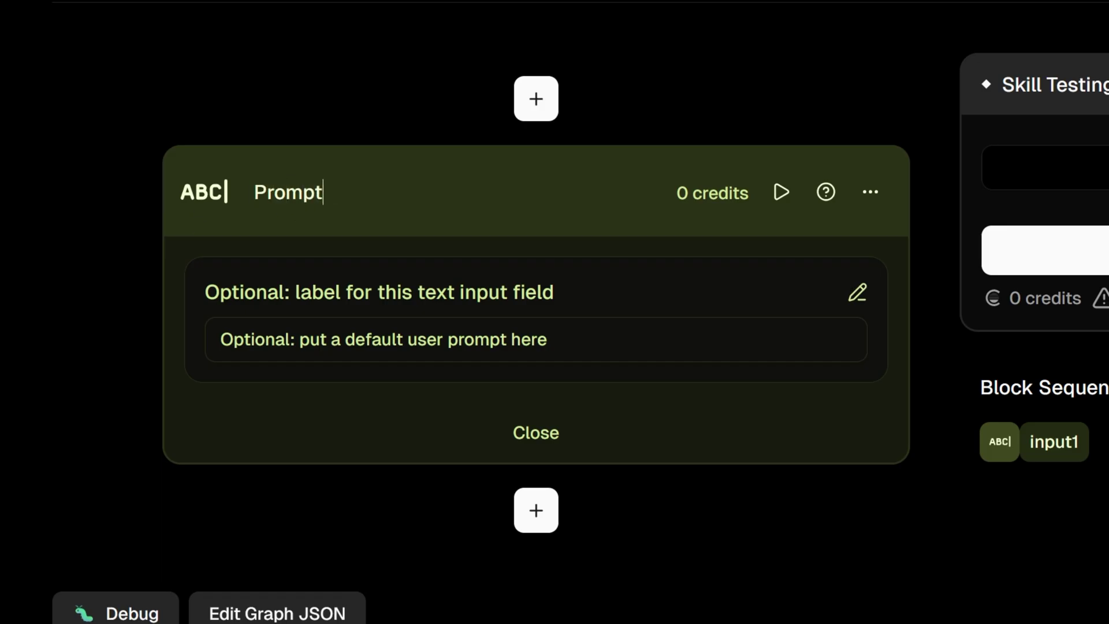
{"action": "key", "text": "Return"}
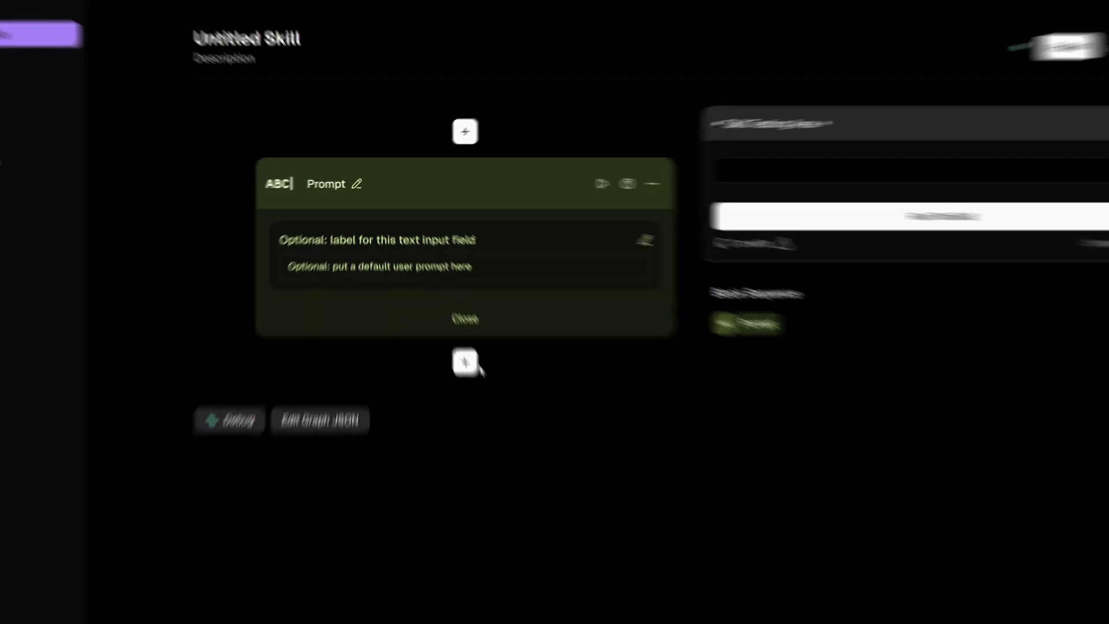
Add an Image Generator block below Prompt using the Qwen-Image-Lora model
{"action": "left_click", "coordinate": [543, 520]}
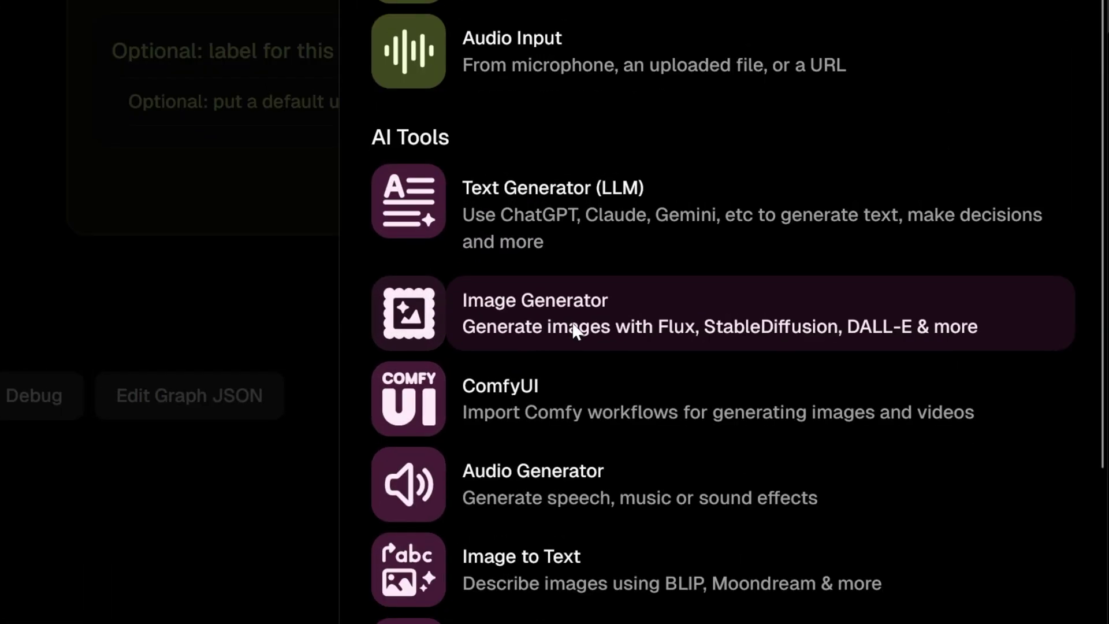
{"action": "left_click", "coordinate": [574, 330]}
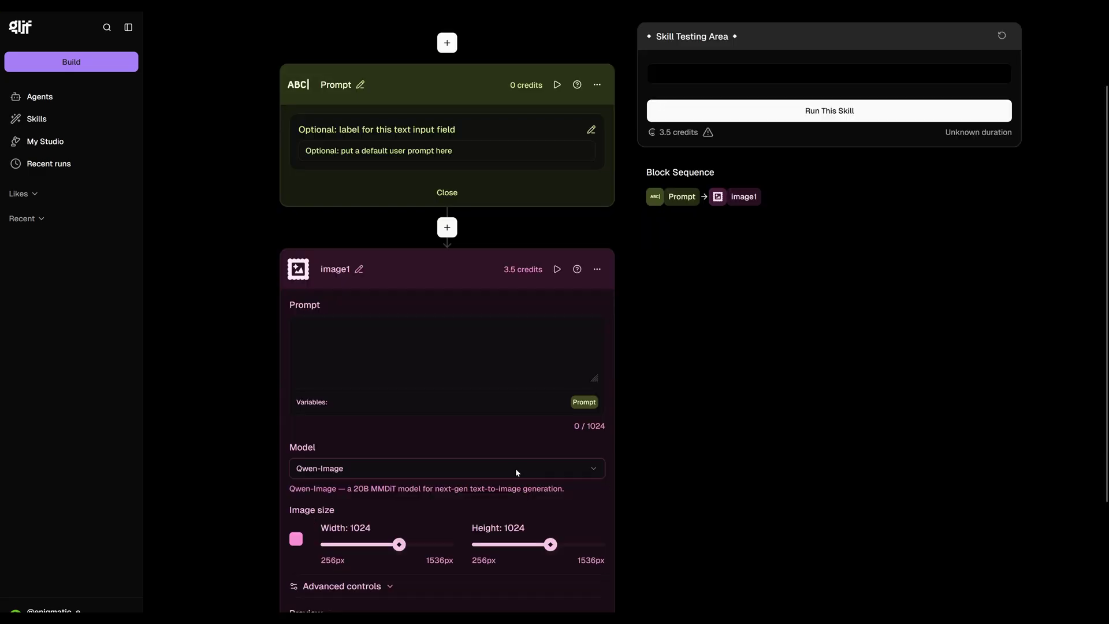
{"action": "left_click", "coordinate": [515, 468]}
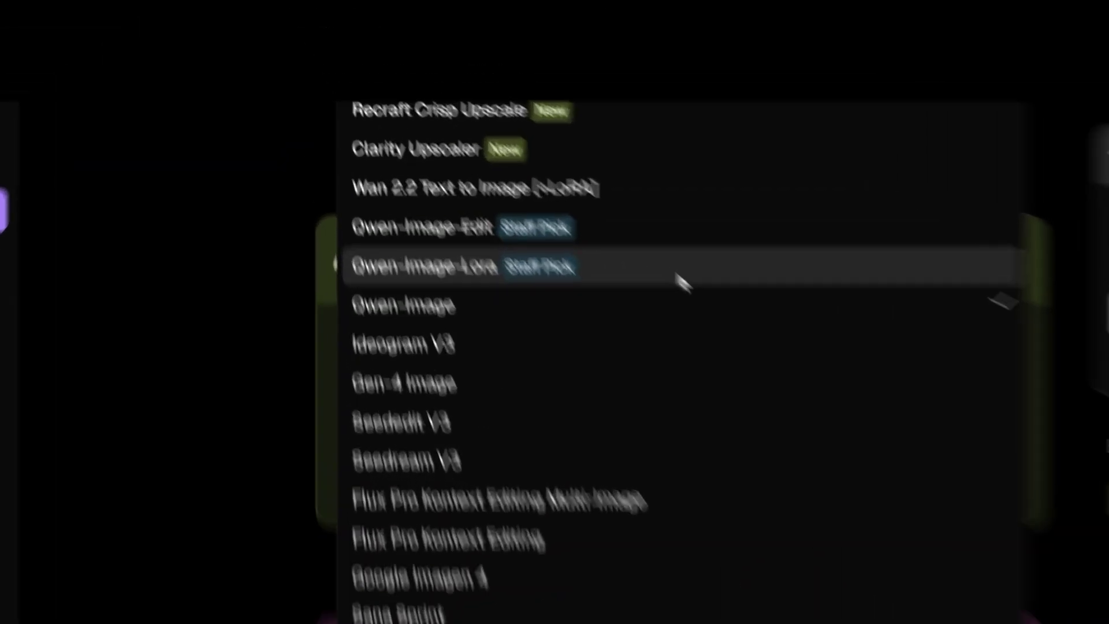
{"action": "left_click", "coordinate": [740, 324]}
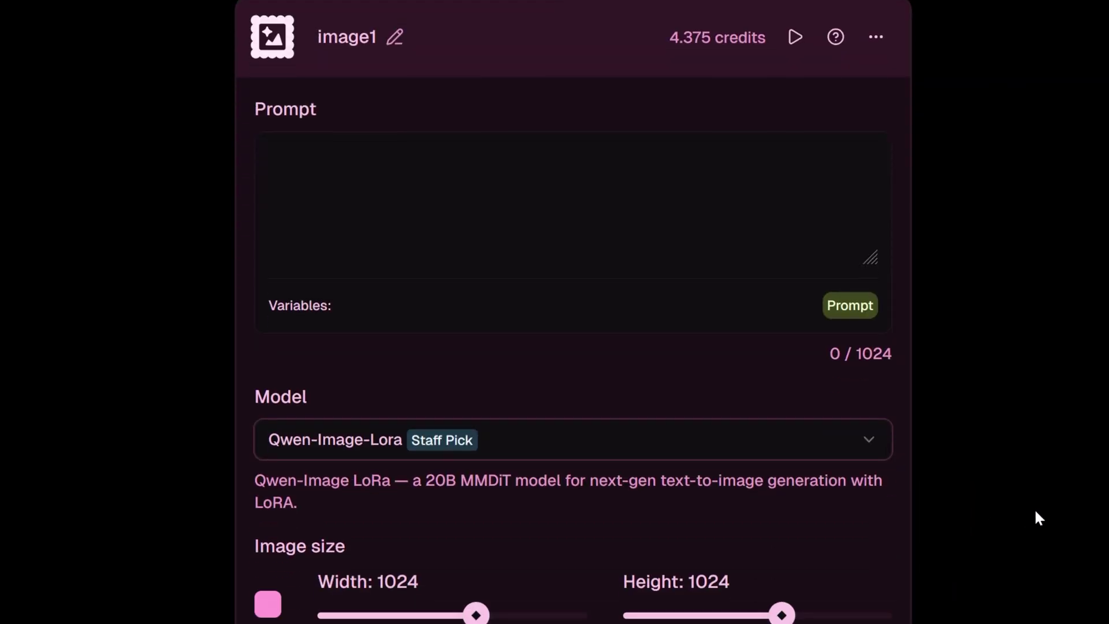
Insert the Prompt variable into image1's prompt and scroll down to the LoRAs section
{"action": "left_click", "coordinate": [269, 157]}
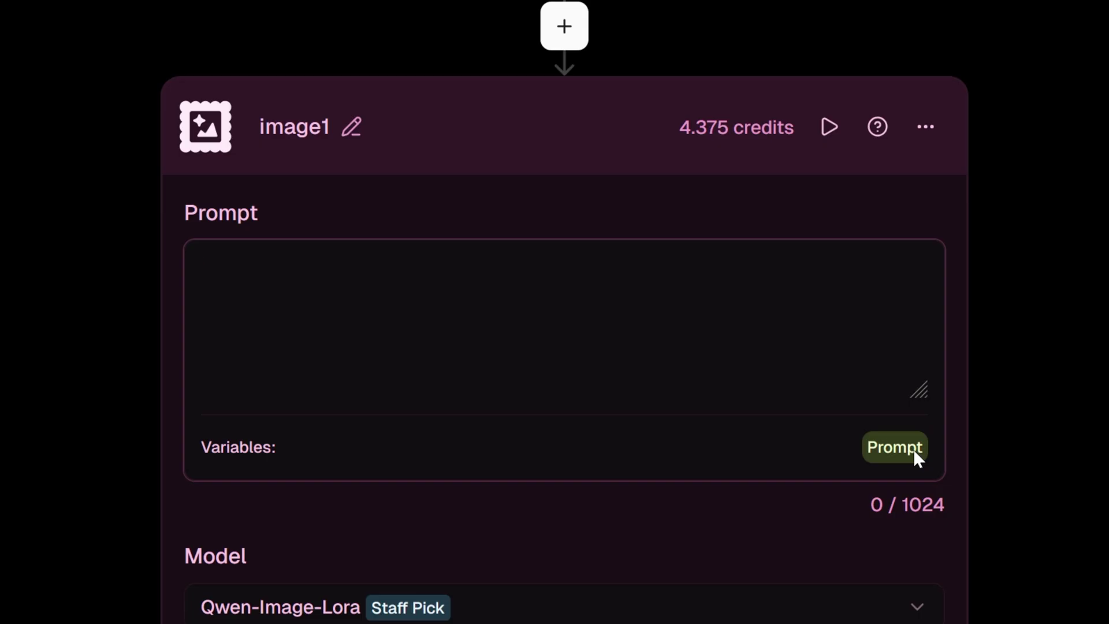
{"action": "left_click", "coordinate": [913, 448]}
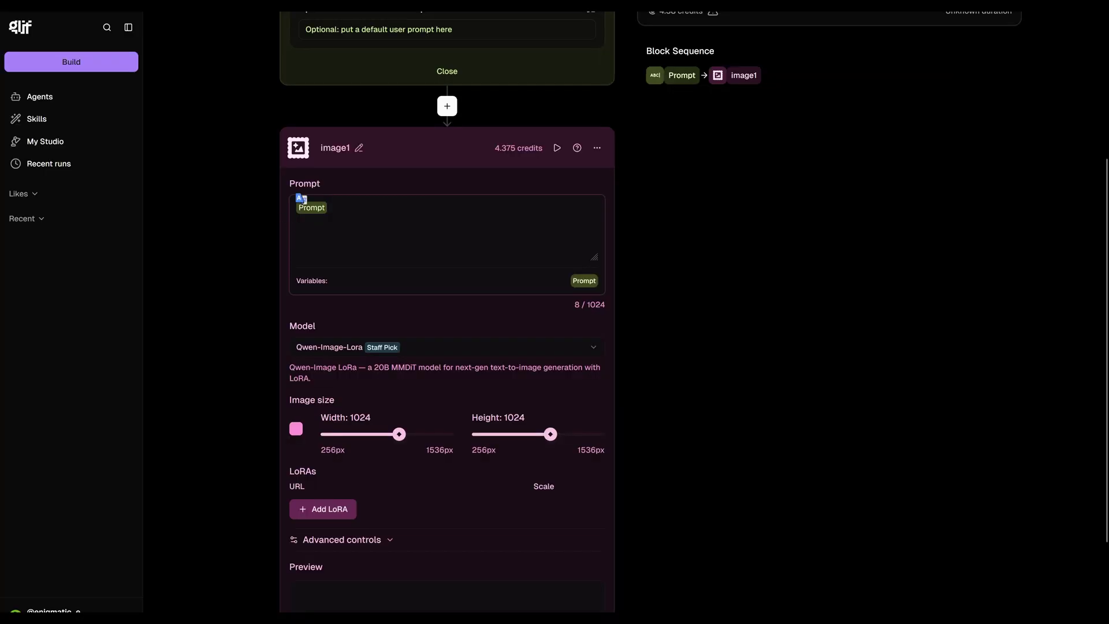
{"action": "scroll", "coordinate": [417, 268], "scroll_direction": "up", "scroll_amount": 3}
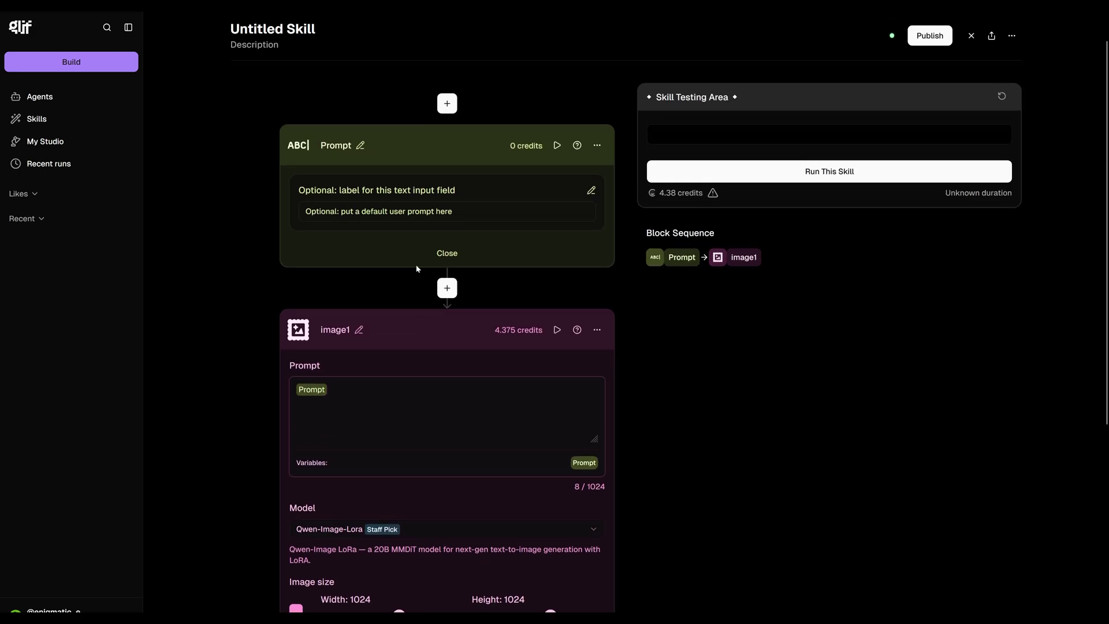
{"action": "scroll", "coordinate": [404, 324], "scroll_direction": "down", "scroll_amount": 3}
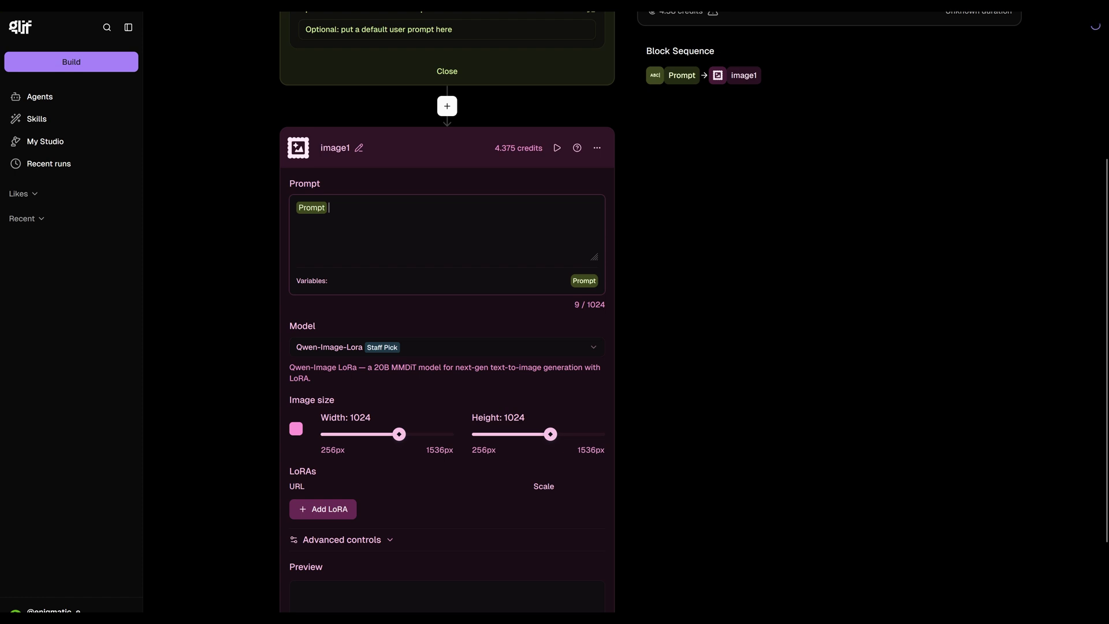
{"action": "left_click", "coordinate": [328, 207]}
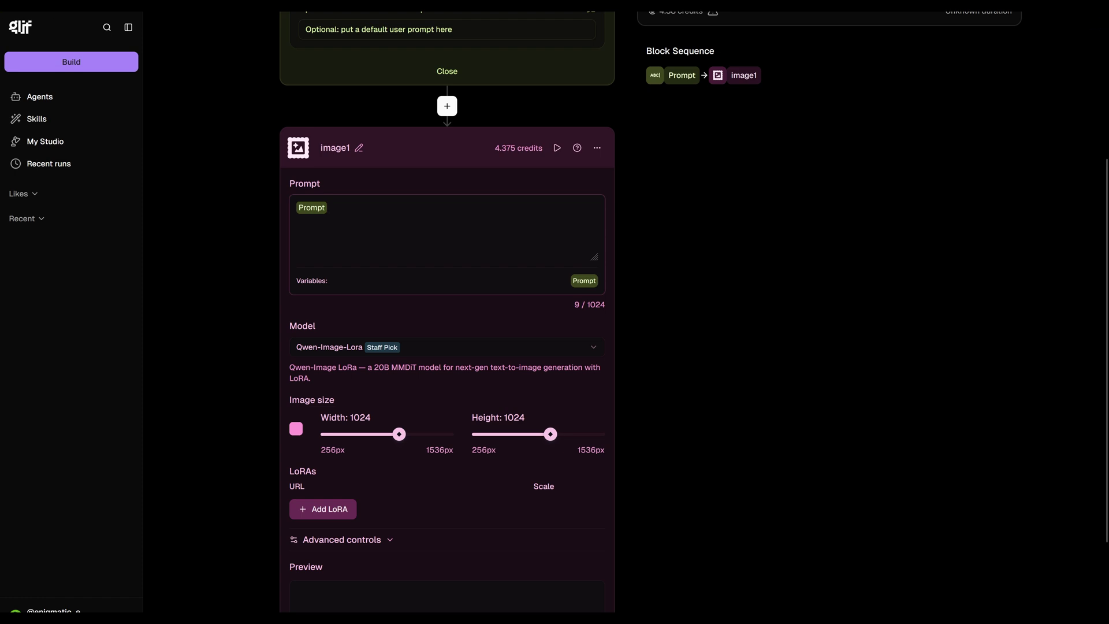
{"action": "scroll", "coordinate": [394, 294], "scroll_direction": "down", "scroll_amount": 2}
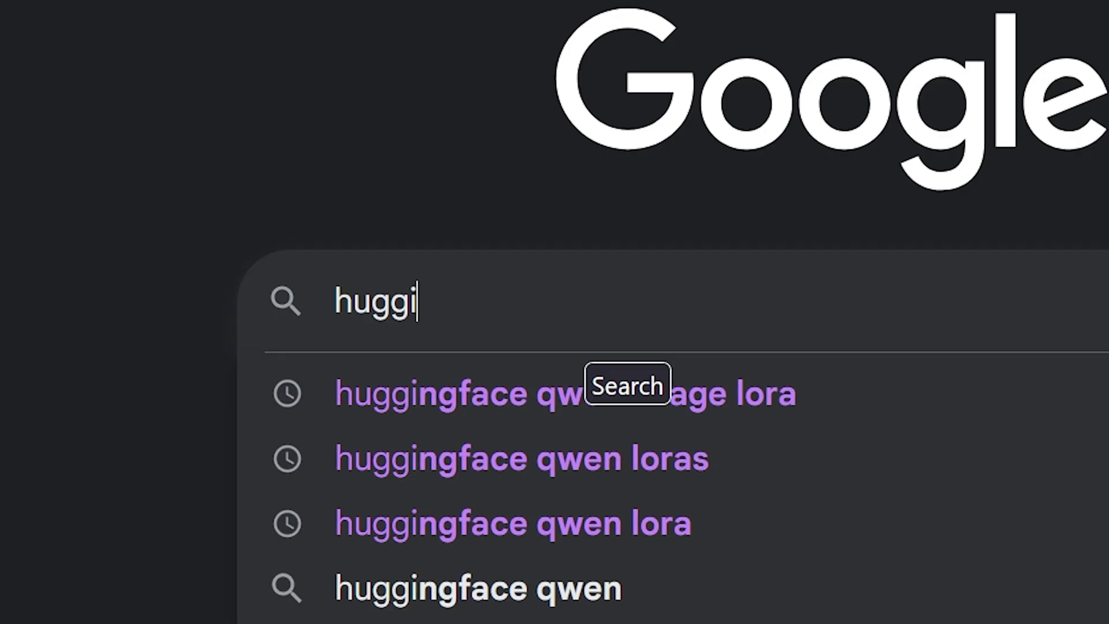
Search Google for 'huggingface qwen image' and find qwen-flat-color-v2's trigger phrase 'flat color'
{"action": "type", "text": "ngface qwen ima"}
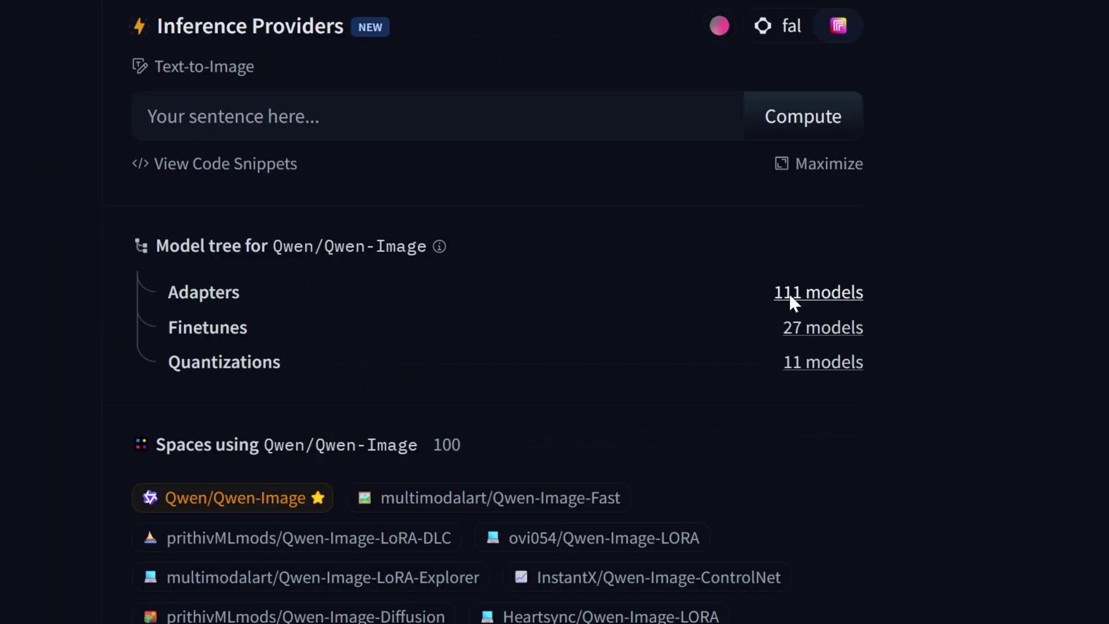
{"action": "left_click", "coordinate": [789, 293]}
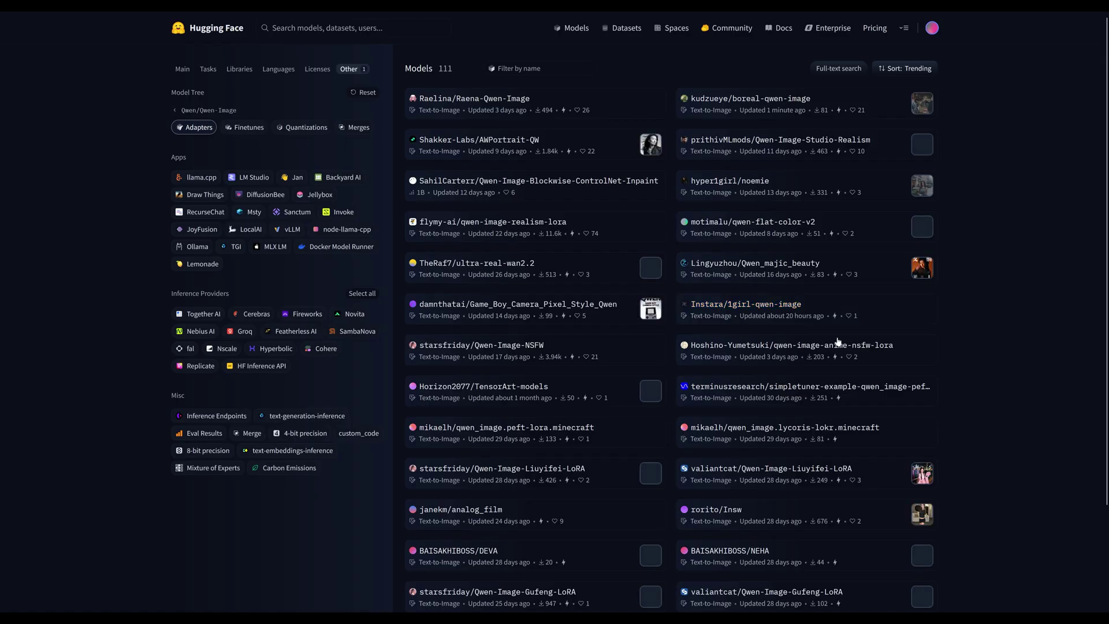
{"action": "scroll", "coordinate": [777, 375], "scroll_direction": "down", "scroll_amount": 3}
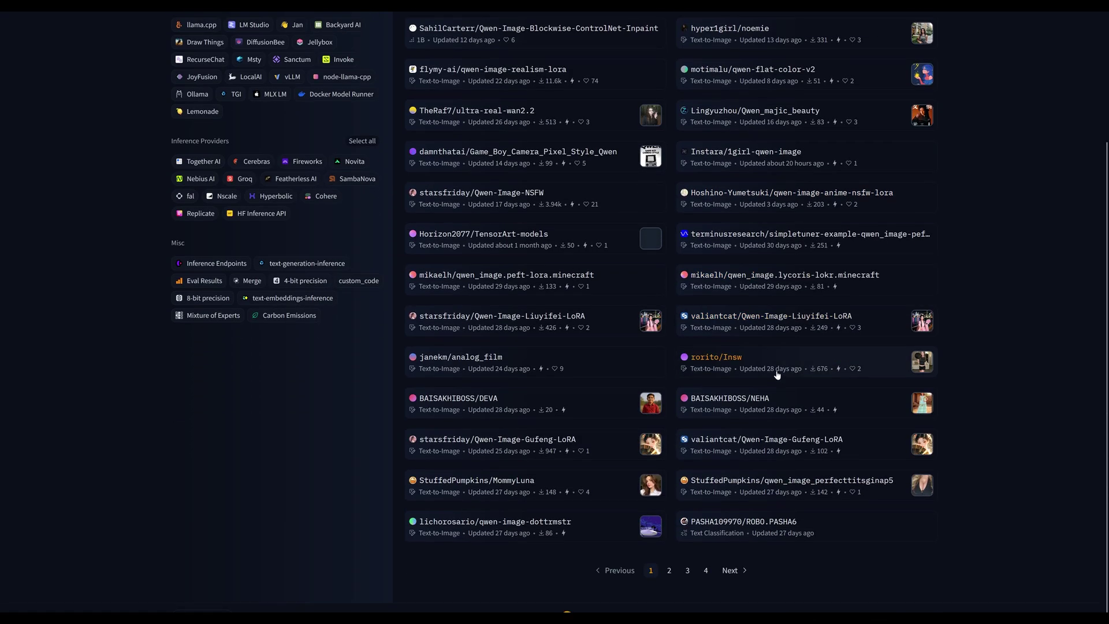
{"action": "key", "text": "alt+Left"}
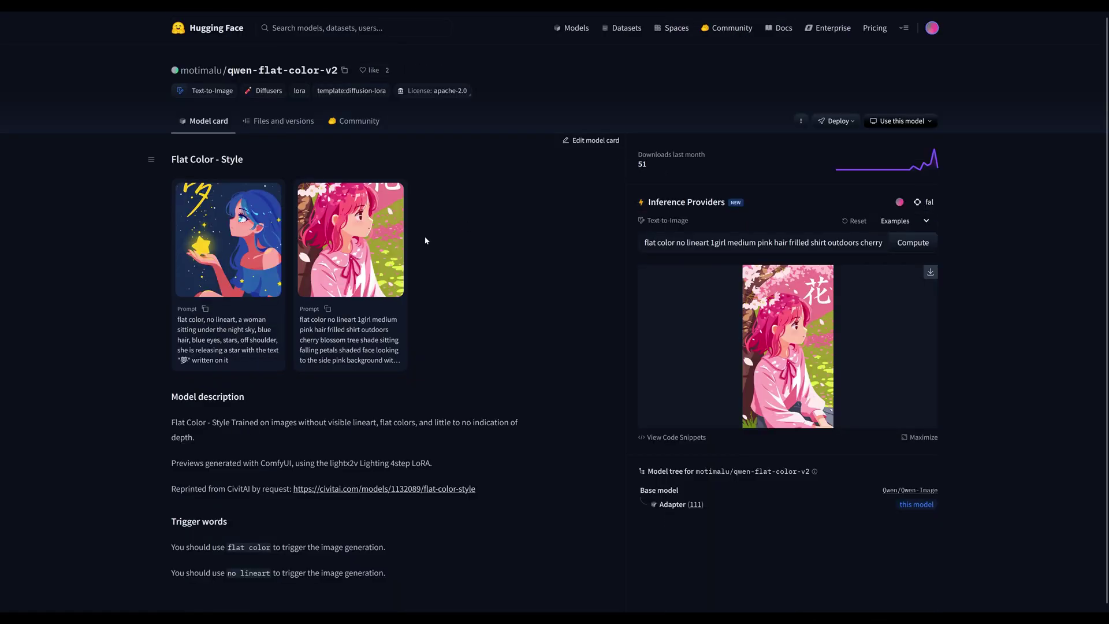
{"action": "scroll", "coordinate": [423, 229], "scroll_direction": "down", "scroll_amount": 1}
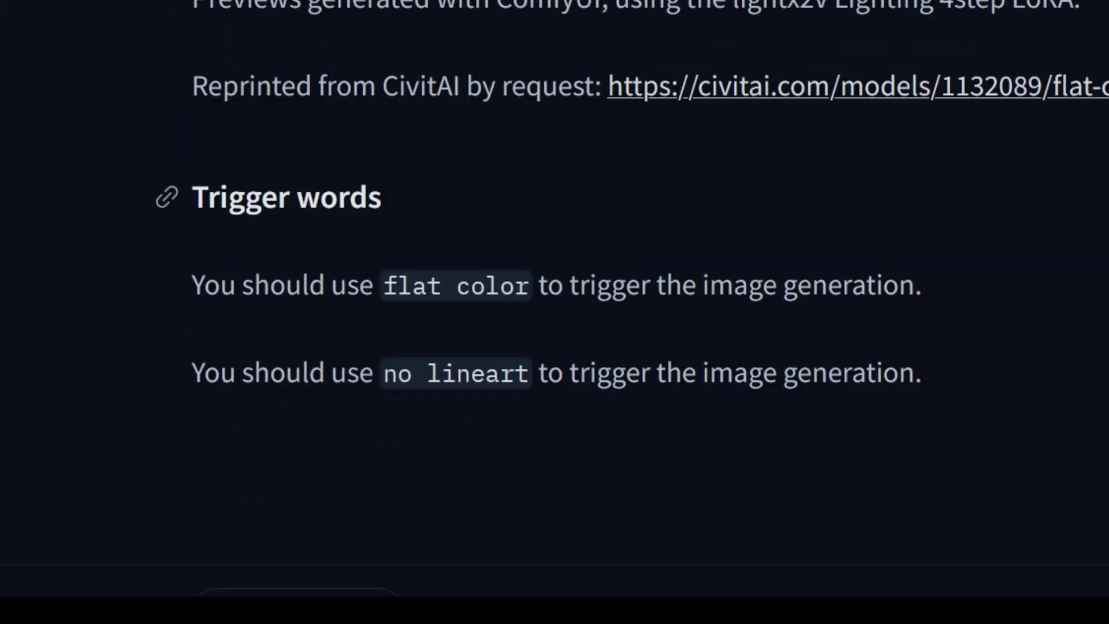
{"action": "triple_click", "coordinate": [428, 213]}
{"action": "left_click", "coordinate": [368, 310]}
{"action": "left_click_drag", "start_coordinate": [383, 286], "coordinate": [529, 285]}
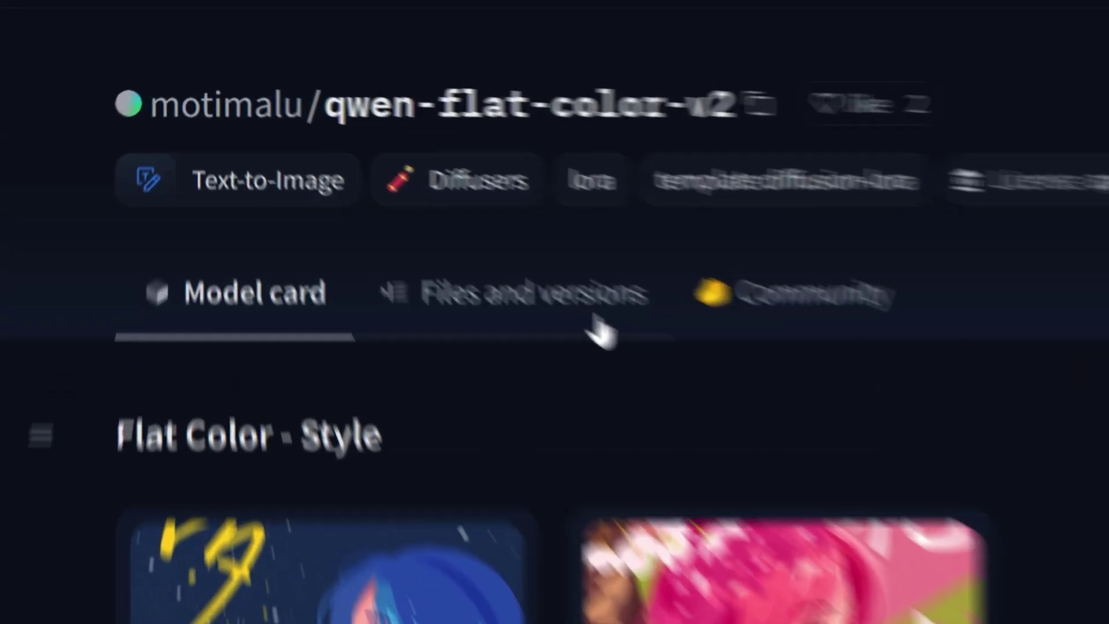
Copy the download link of qwen_flat_color_v2.safetensors from the model's files
{"action": "left_click", "coordinate": [301, 129]}
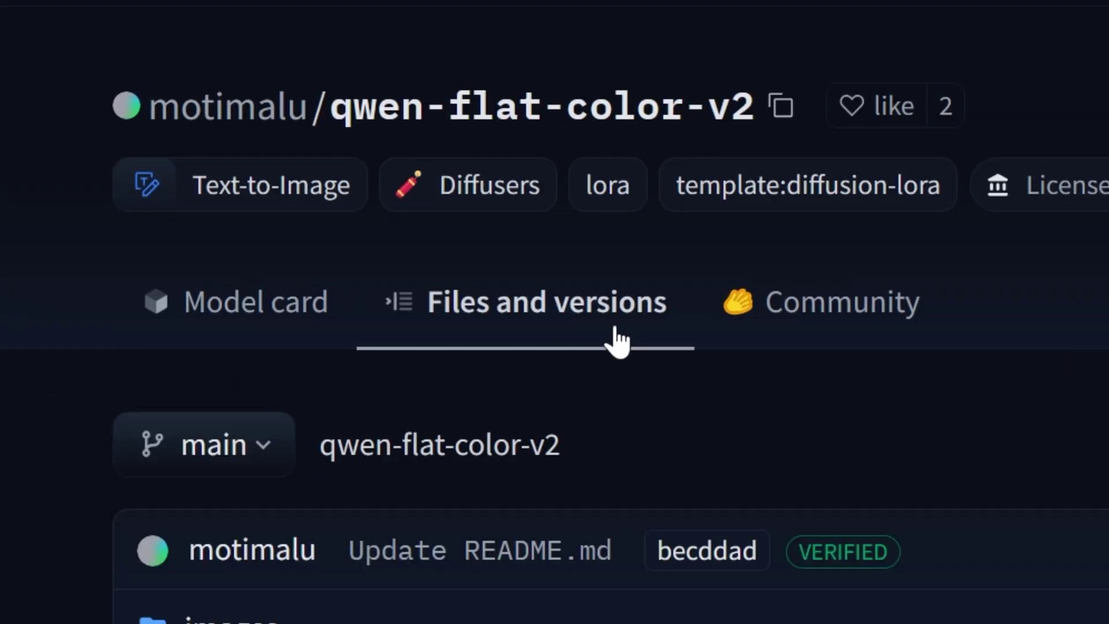
{"action": "scroll", "coordinate": [616, 337], "scroll_direction": "down", "scroll_amount": 5}
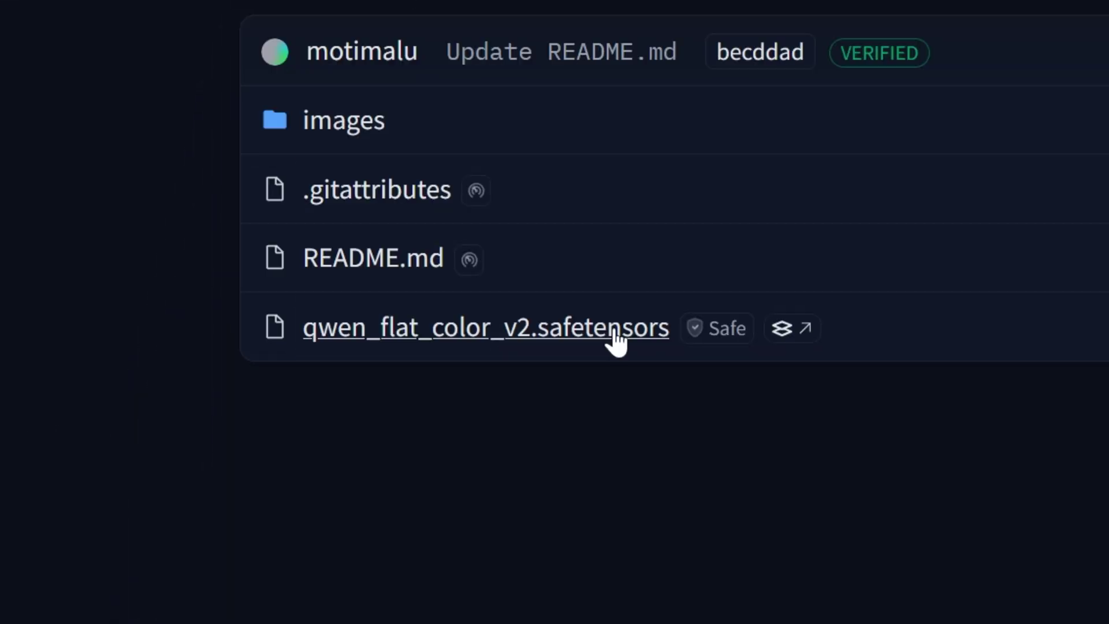
{"action": "left_click", "coordinate": [616, 338]}
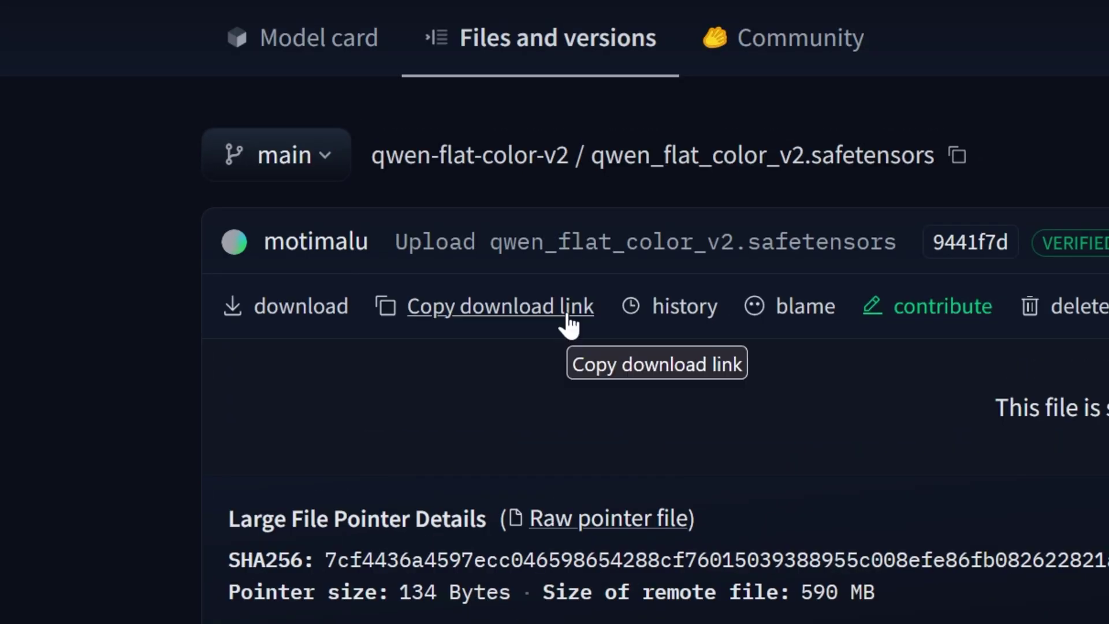
{"action": "left_click", "coordinate": [569, 320]}
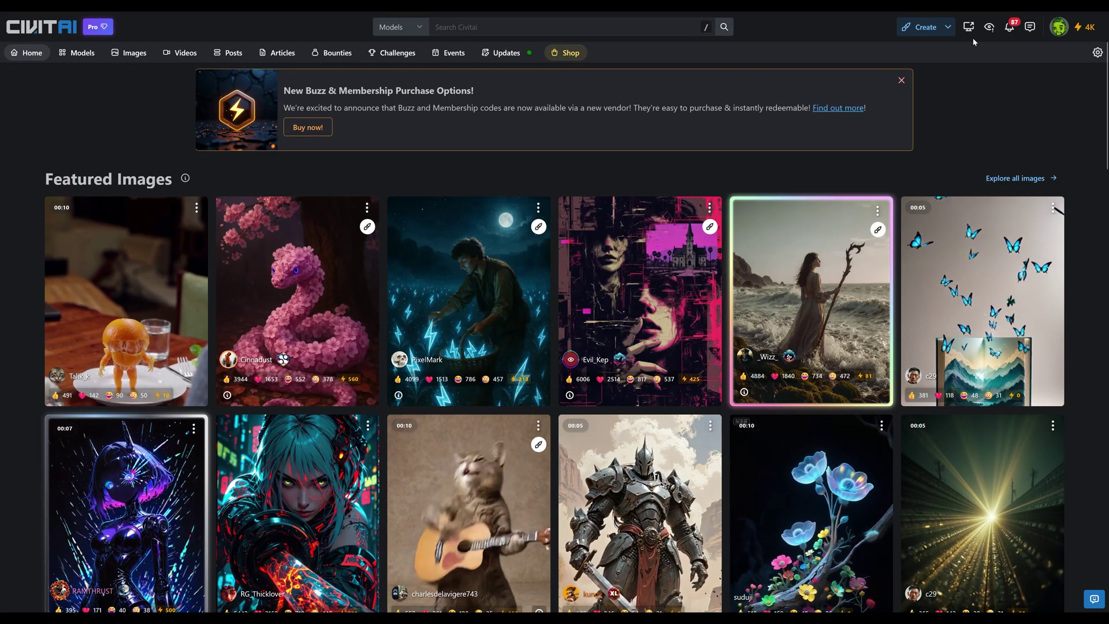
Browse Civitai models and open the 'Polaroid-style retro film look' LoRA page
{"action": "left_click", "coordinate": [82, 53]}
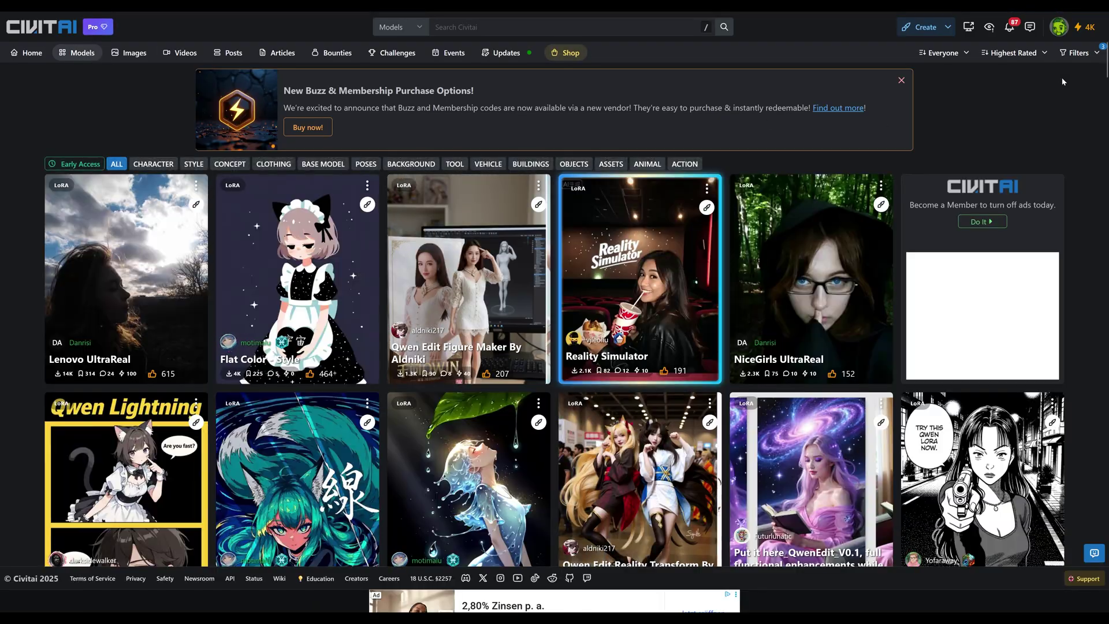
{"action": "left_click", "coordinate": [1079, 53]}
{"action": "scroll", "coordinate": [664, 291], "scroll_direction": "down", "scroll_amount": 4}
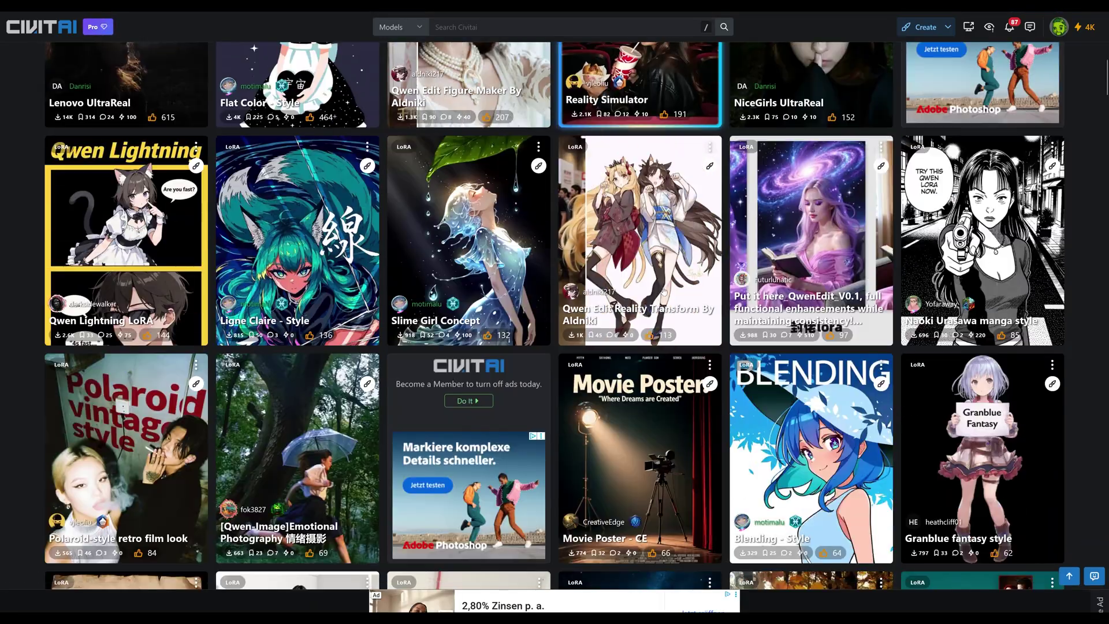
{"action": "scroll", "coordinate": [663, 292], "scroll_direction": "down", "scroll_amount": 3}
{"action": "left_click", "coordinate": [123, 248]}
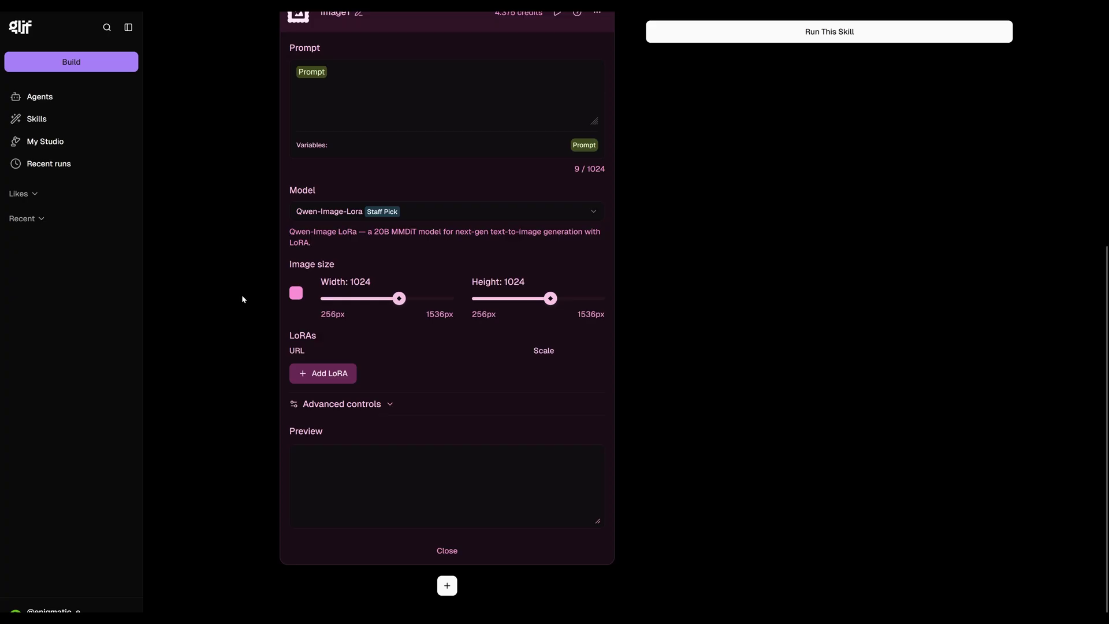
Add a LoRA entry to image1 with the Polaroid LoRA download link pasted in
{"action": "scroll", "coordinate": [241, 296], "scroll_direction": "up", "scroll_amount": 3}
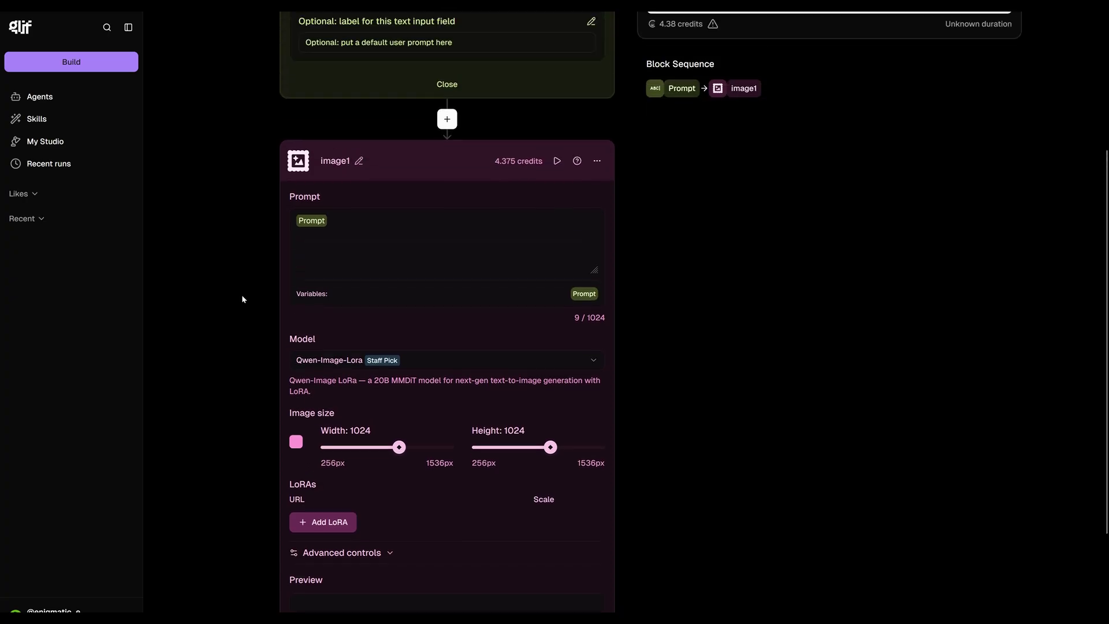
{"action": "scroll", "coordinate": [241, 296], "scroll_direction": "down", "scroll_amount": 3}
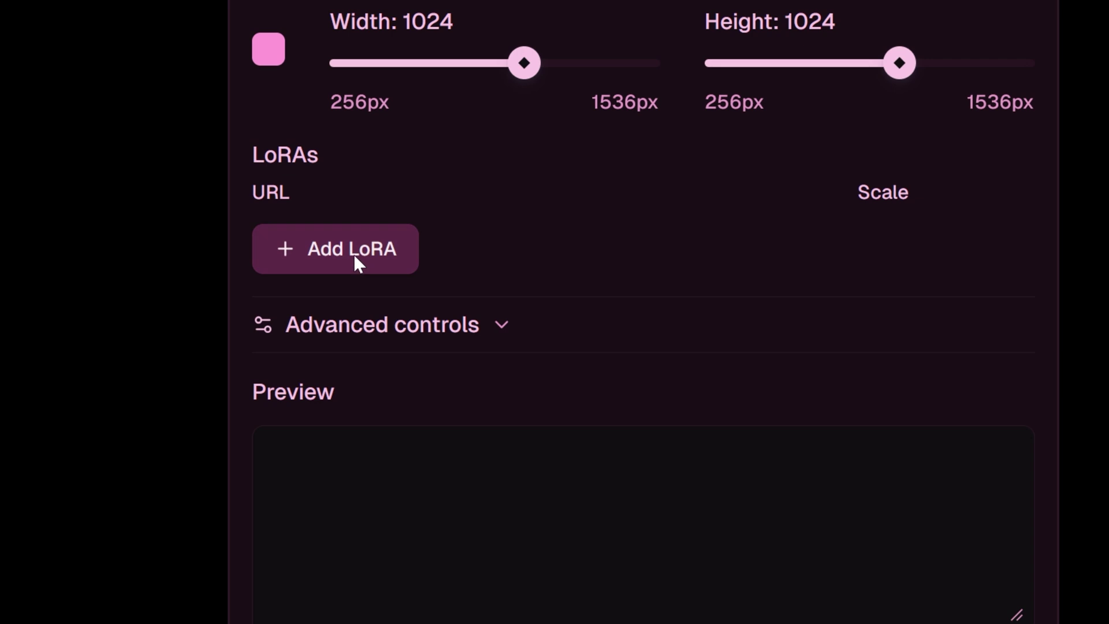
{"action": "left_click", "coordinate": [353, 254]}
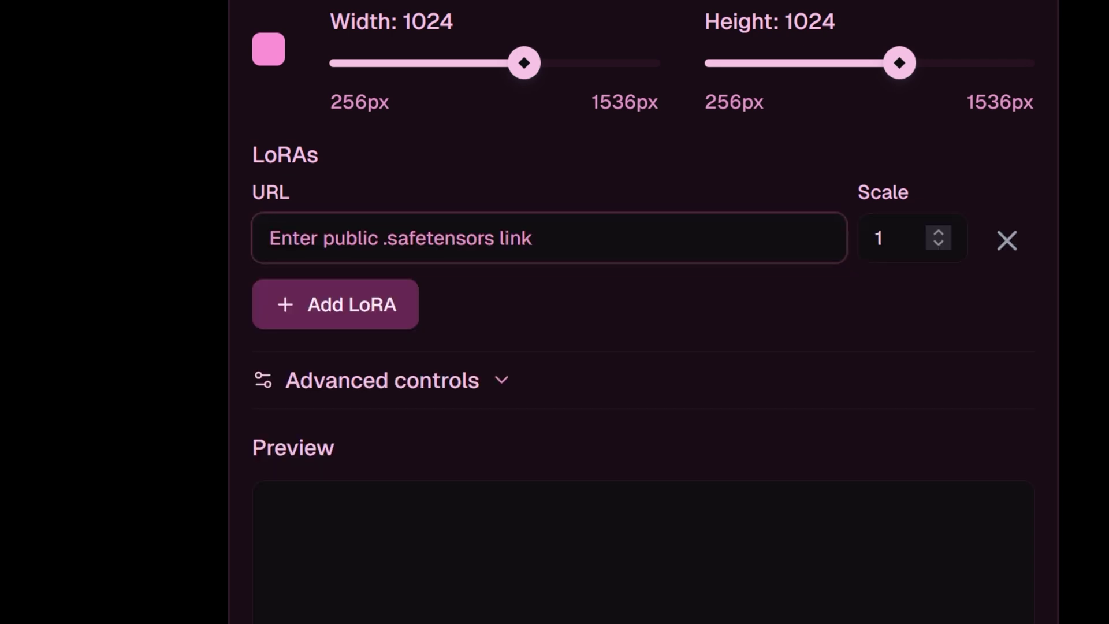
{"action": "key", "text": "ctrl+v"}
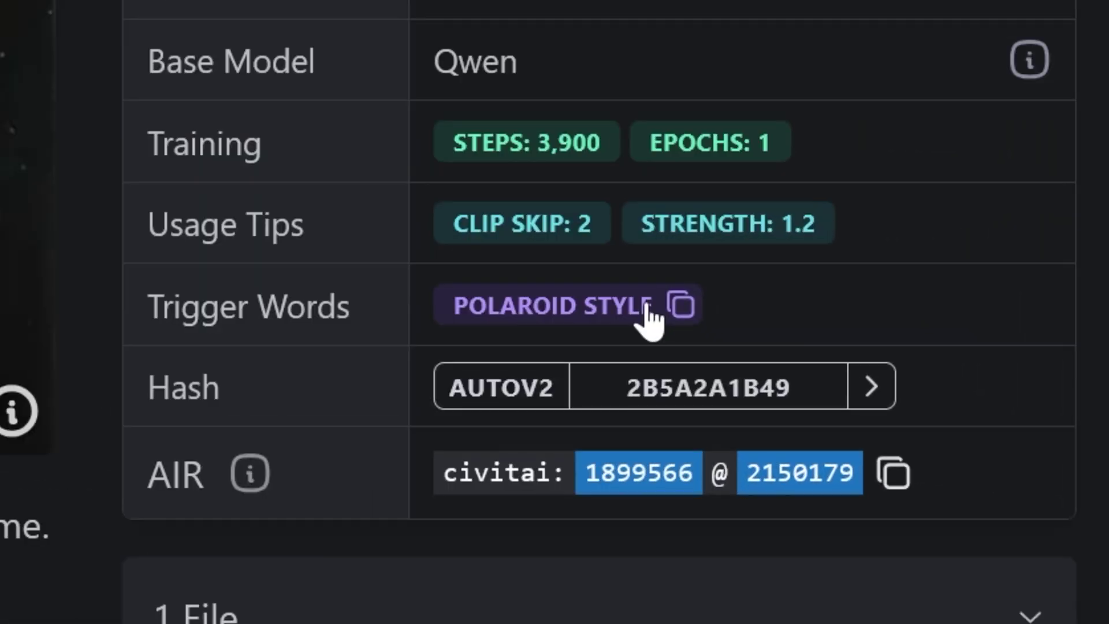
Copy the 'POLAROID STYLE' trigger word and place the cursor after image1's Prompt variable
{"action": "left_click", "coordinate": [792, 380]}
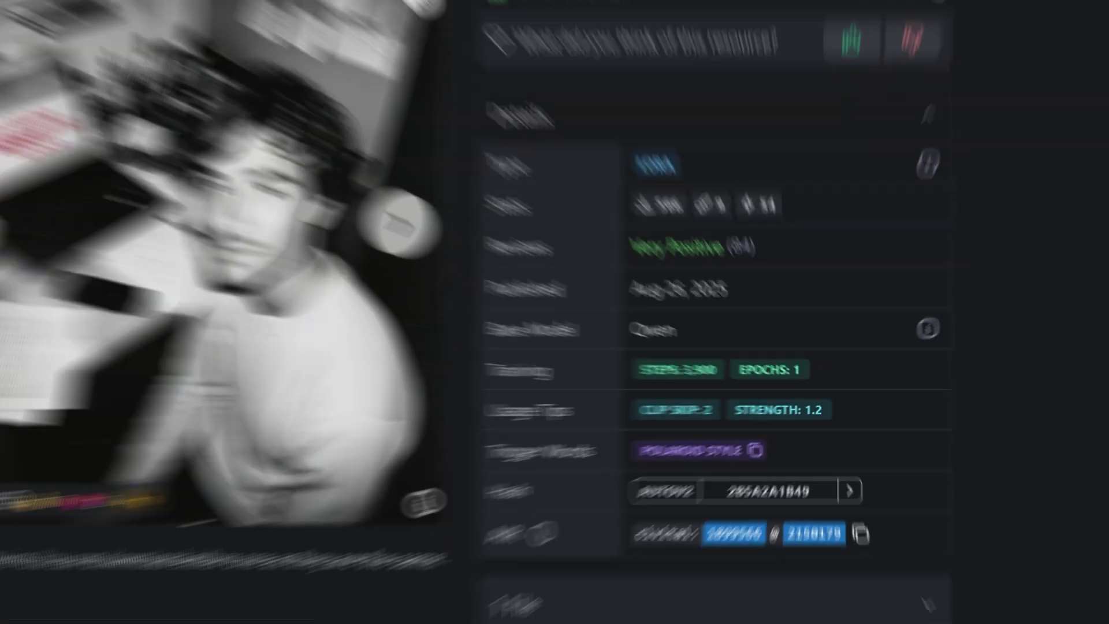
{"action": "left_click", "coordinate": [81, 25]}
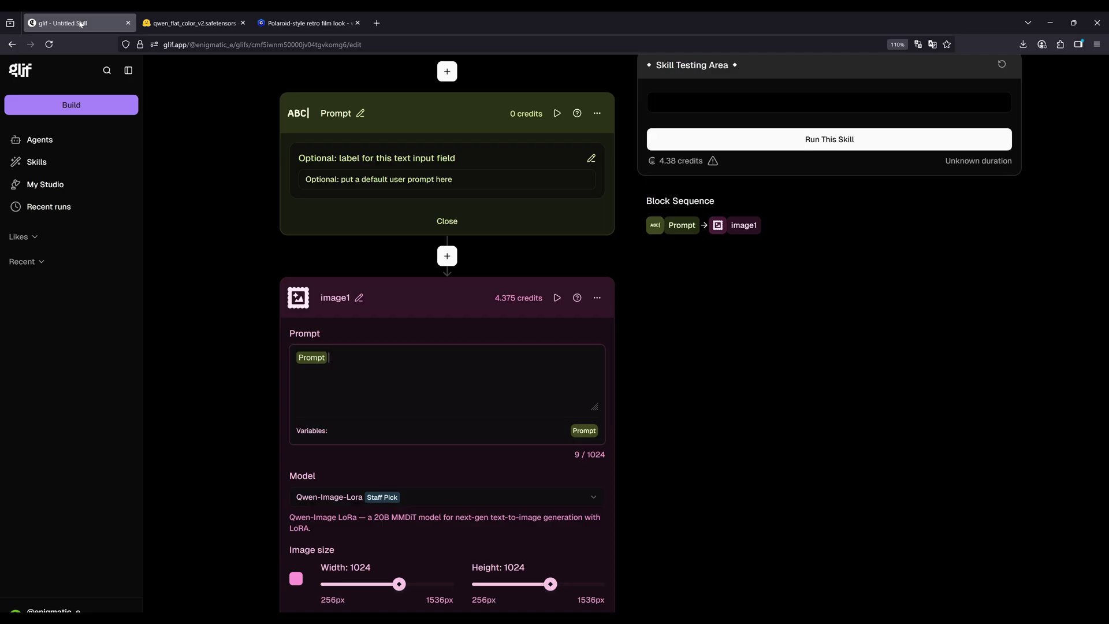
{"action": "left_click", "coordinate": [347, 370]}
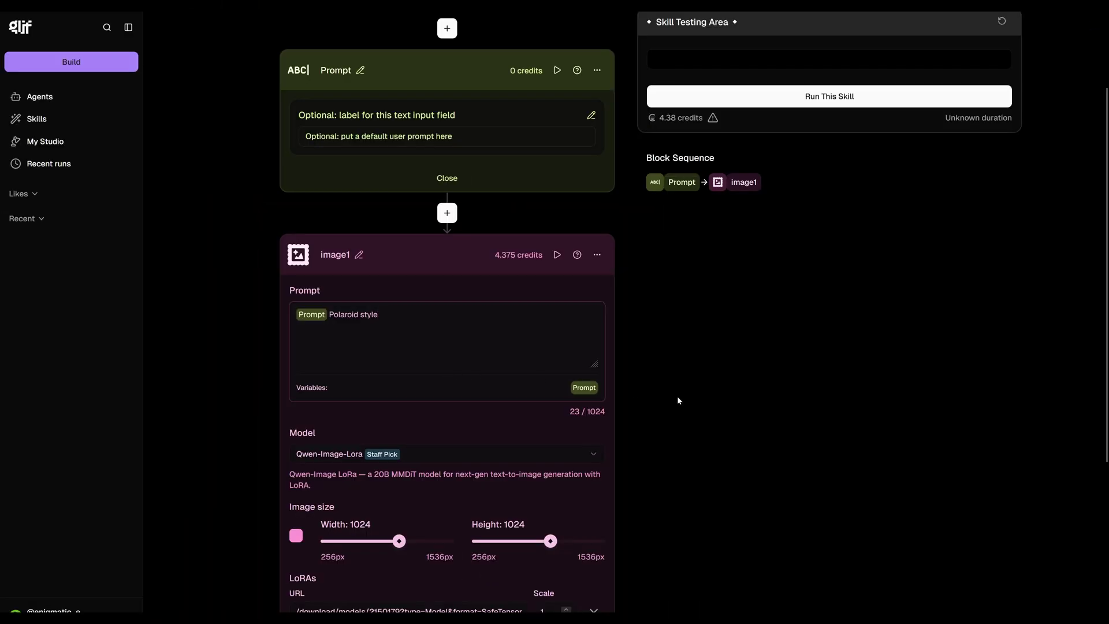
Generate an image for 'a man riding a motorcycle' and retitle the skill 'Qwen Image-Polaroid Style'
{"action": "type", "text": "a motorcycle"}
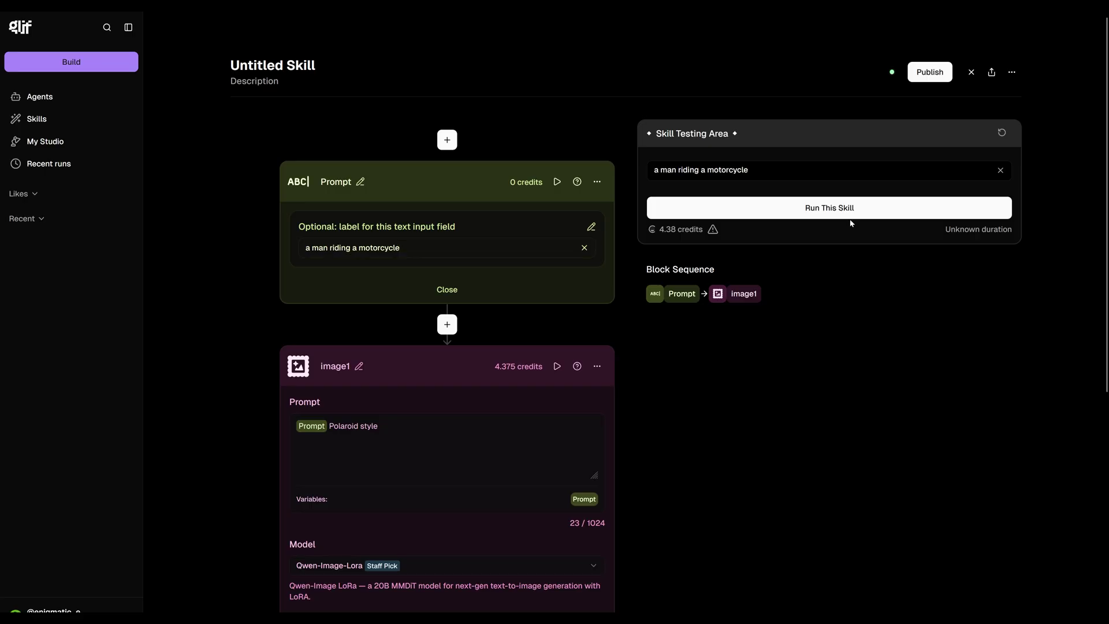
{"action": "left_click", "coordinate": [848, 208]}
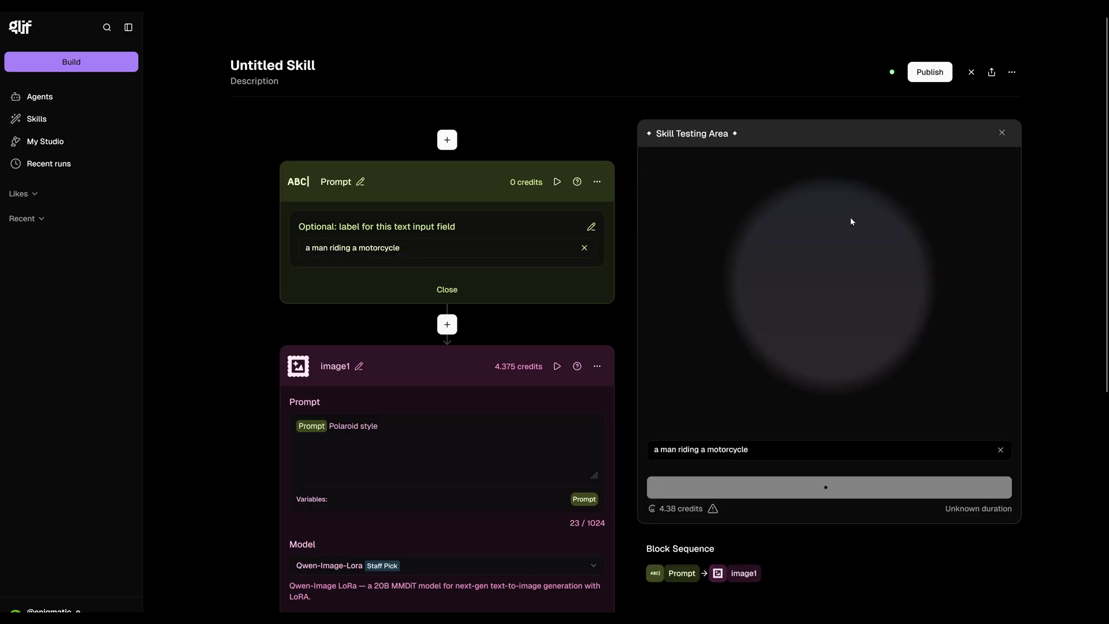
{"action": "left_click", "coordinate": [906, 307]}
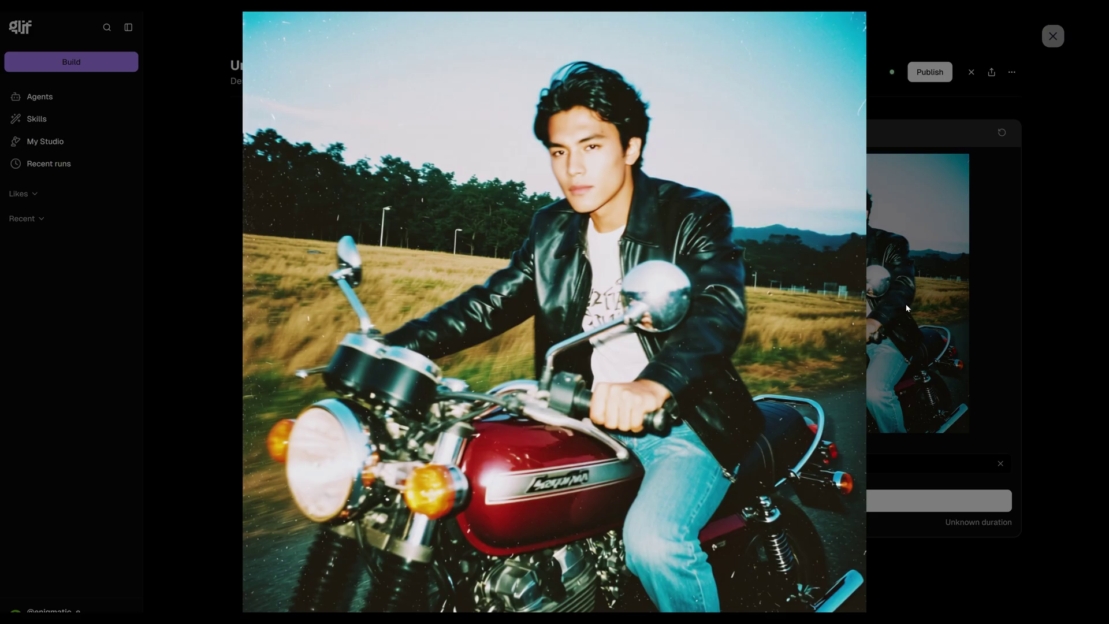
{"action": "left_click", "coordinate": [907, 308]}
{"action": "triple_click", "coordinate": [248, 65]}
{"action": "type", "text": "Qwen Image-Polaroid Style"}
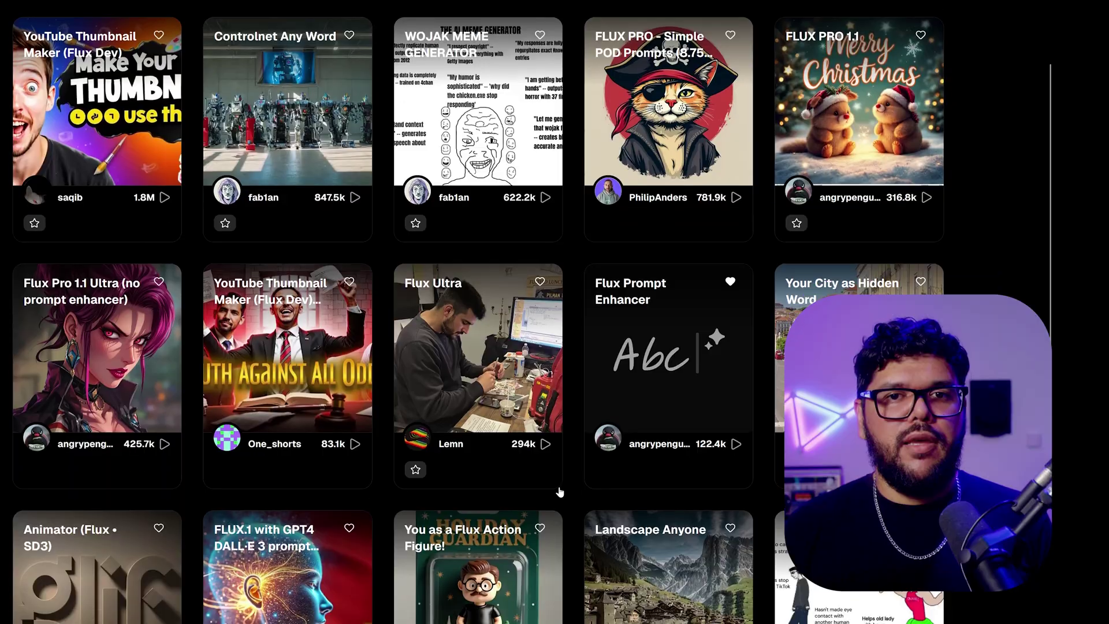
Remix Controlnet Any Word and scroll the editor to its fontsize block offering 100, 130, 170
{"action": "scroll", "coordinate": [560, 491], "scroll_direction": "up", "scroll_amount": 3}
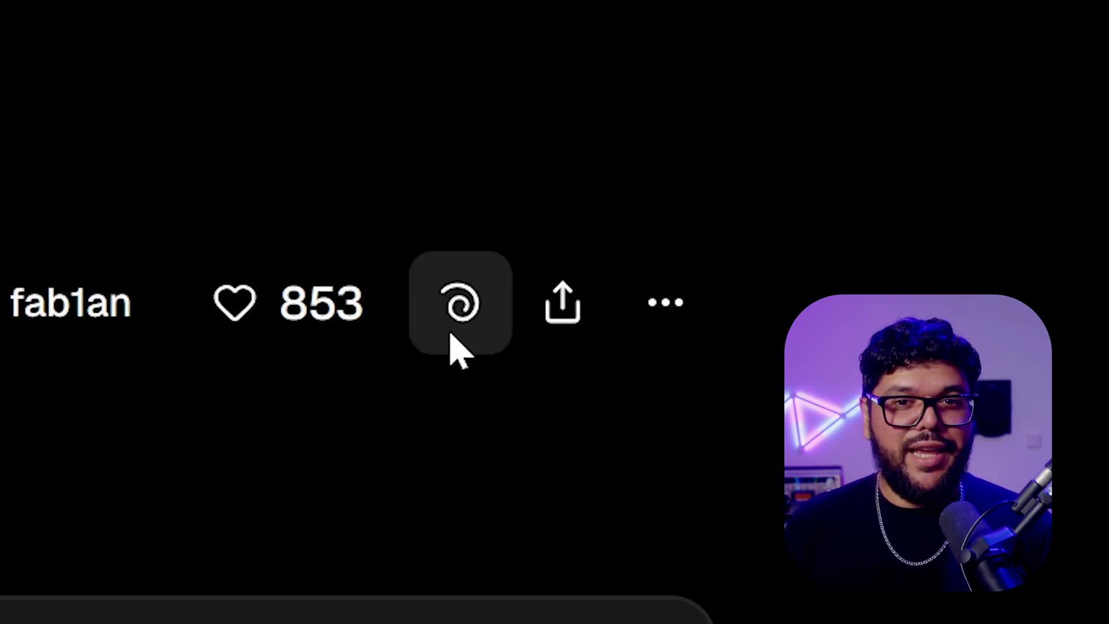
{"action": "left_click", "coordinate": [455, 319]}
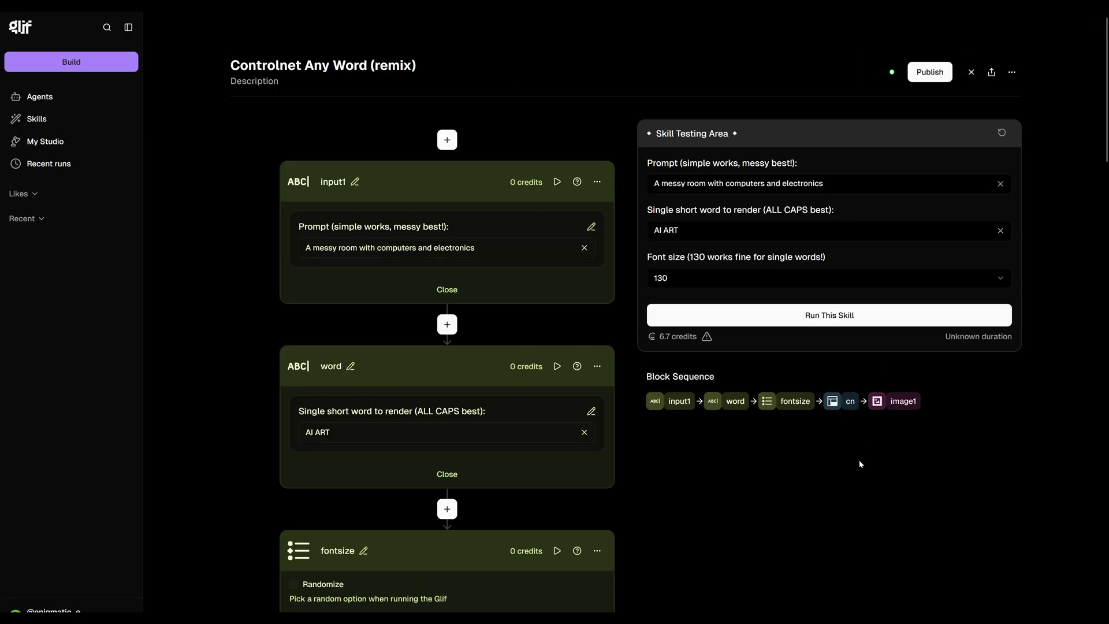
{"action": "scroll", "coordinate": [860, 464], "scroll_direction": "down", "scroll_amount": 3}
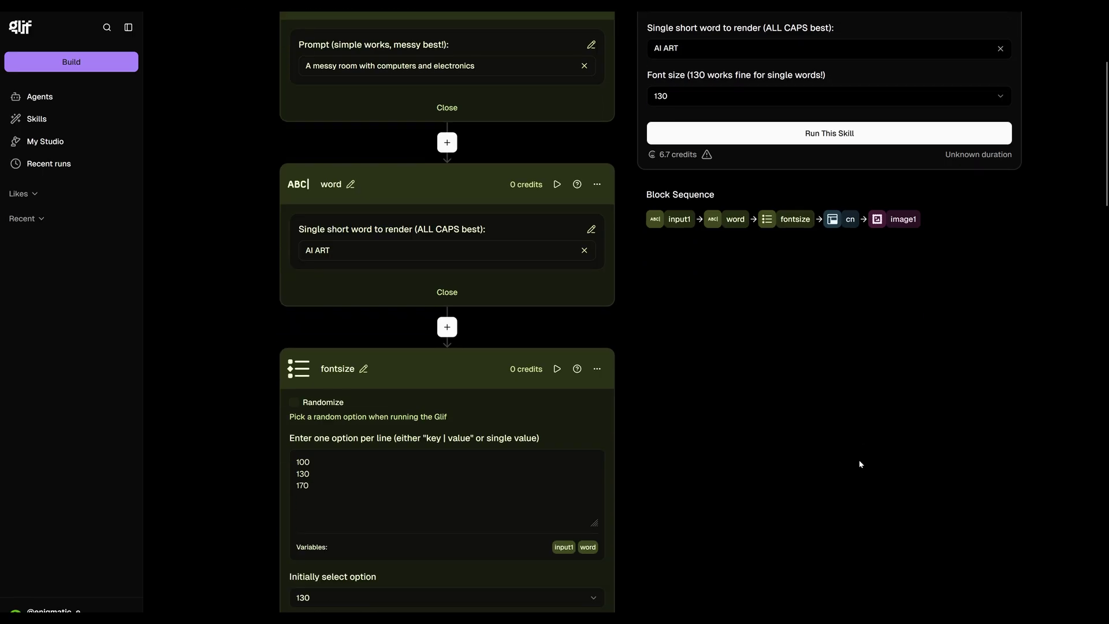